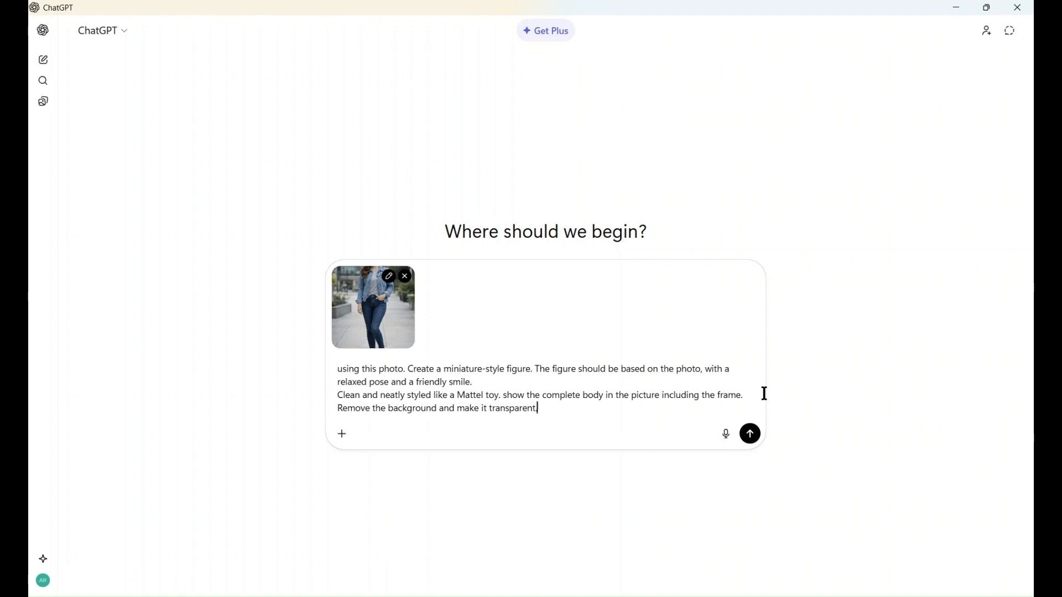
Submit the prompt to turn the attached photo into a Mattel-style miniature figure with a transparent background, and review the created image.
click(752, 435)
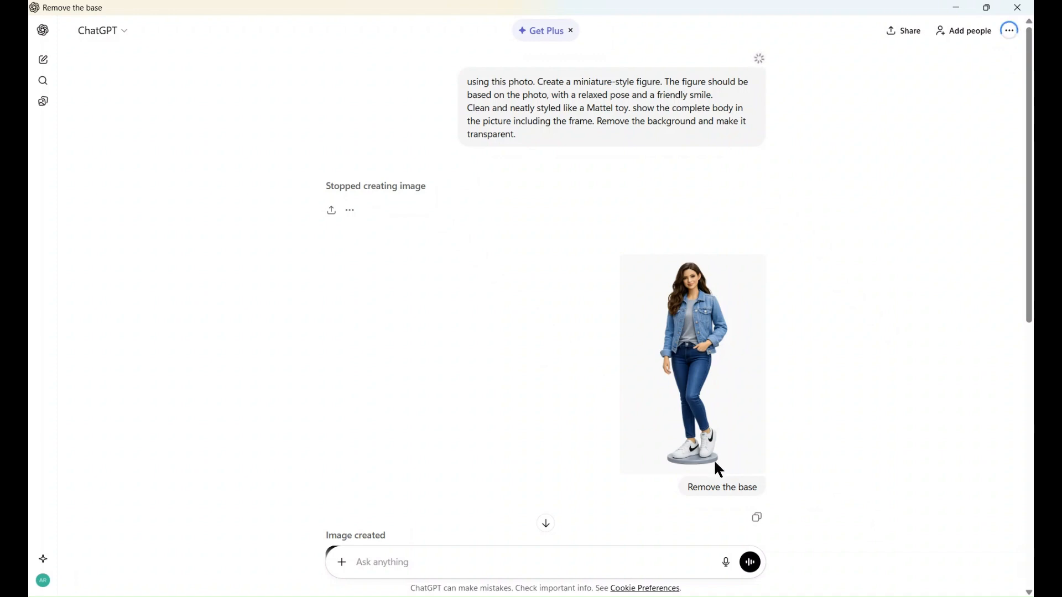
scroll(819, 427, down, 7)
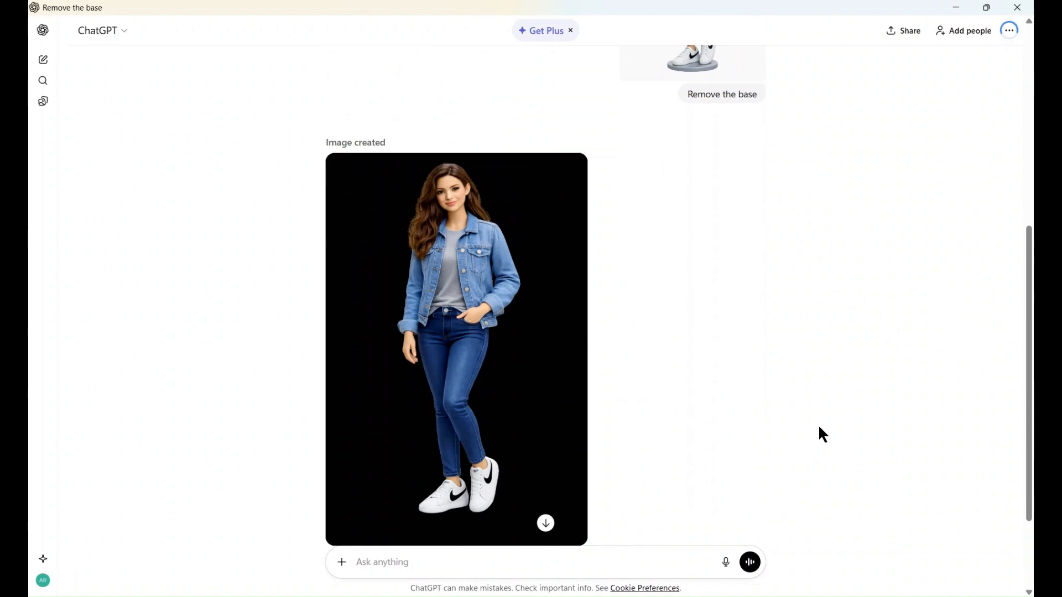
scroll(819, 428, down, 1)
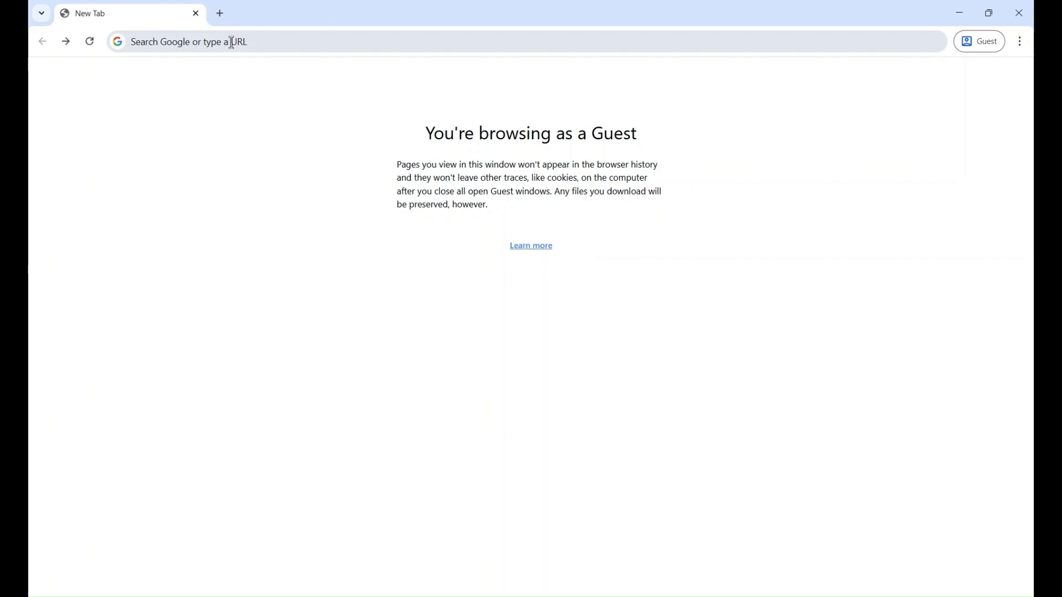
click(231, 43)
text(https://makerworld.com/)
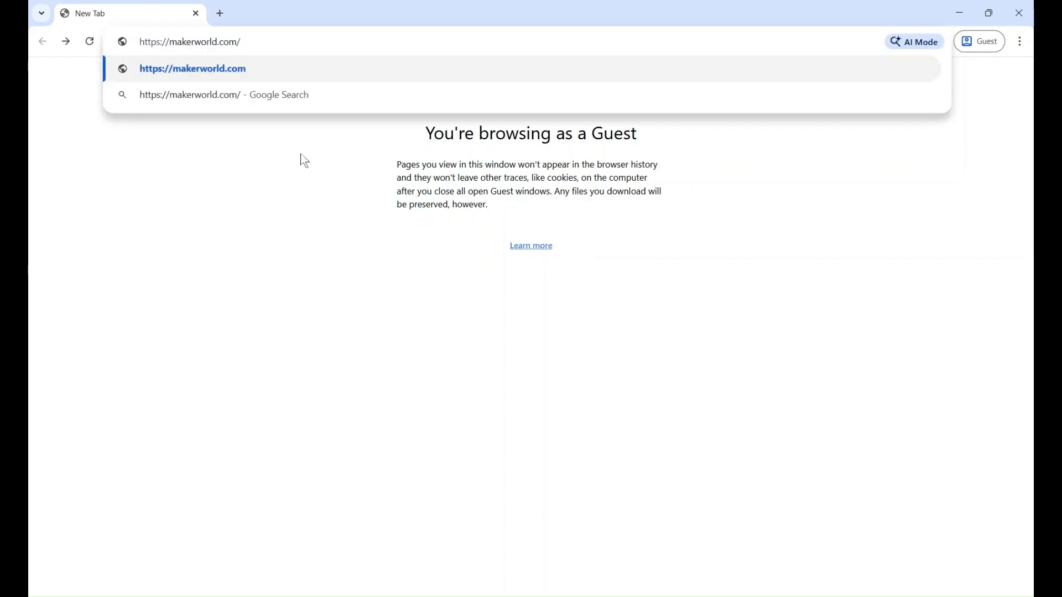
key(Return)
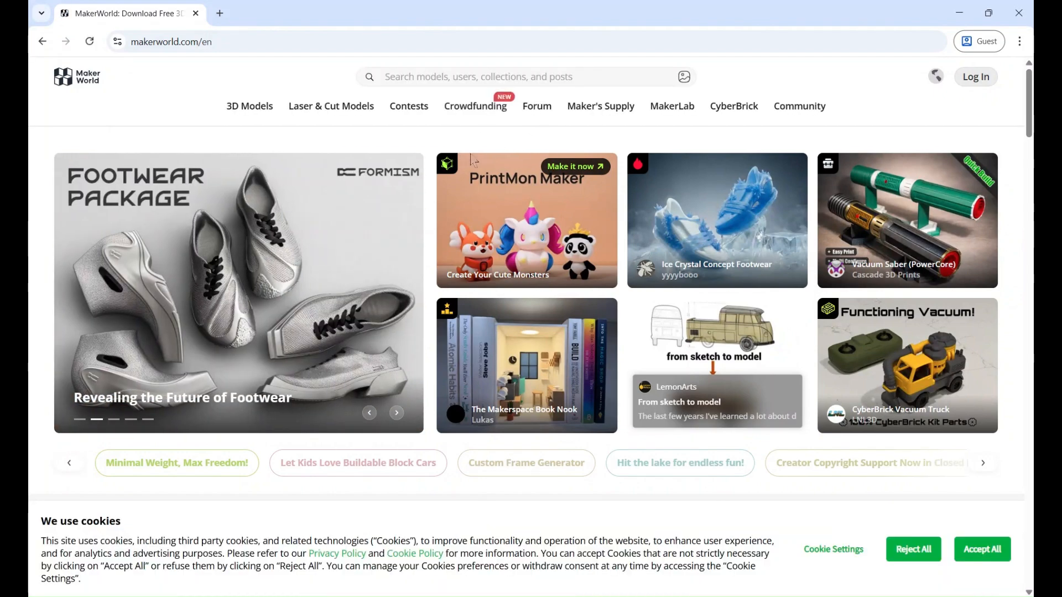
Open the Image to 3D Model tool from the AI generators in MakerLab.
click(679, 115)
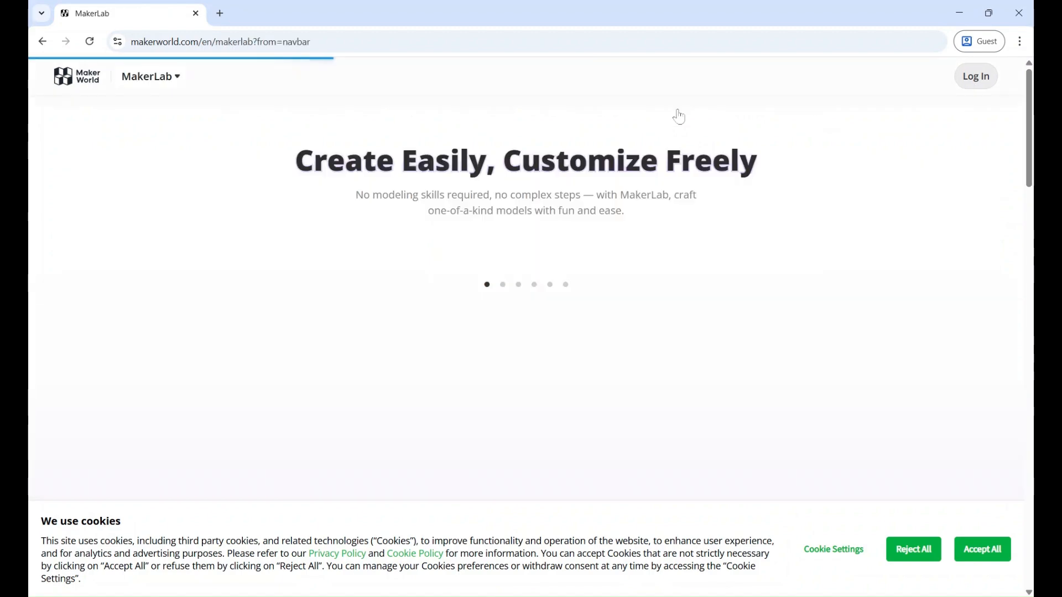
scroll(460, 483, down, 4)
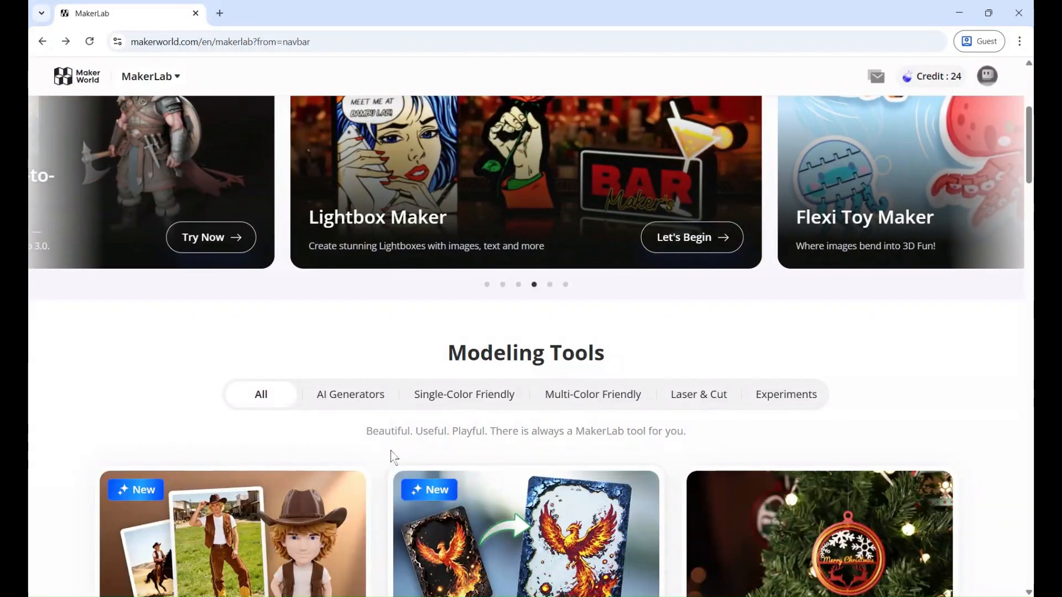
click(338, 398)
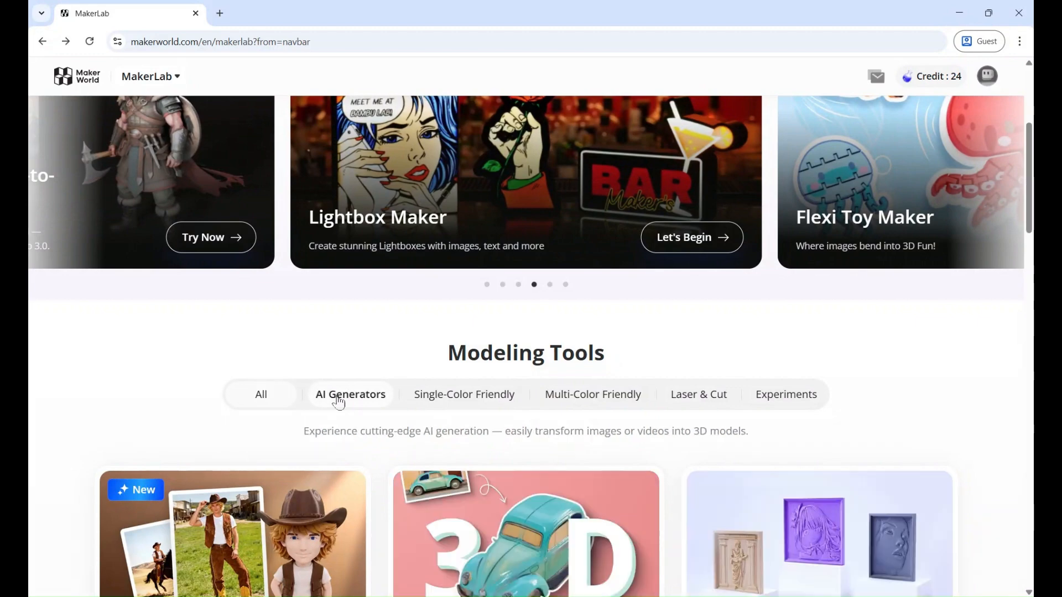
scroll(526, 398, down, 1)
scroll(525, 398, down, 3)
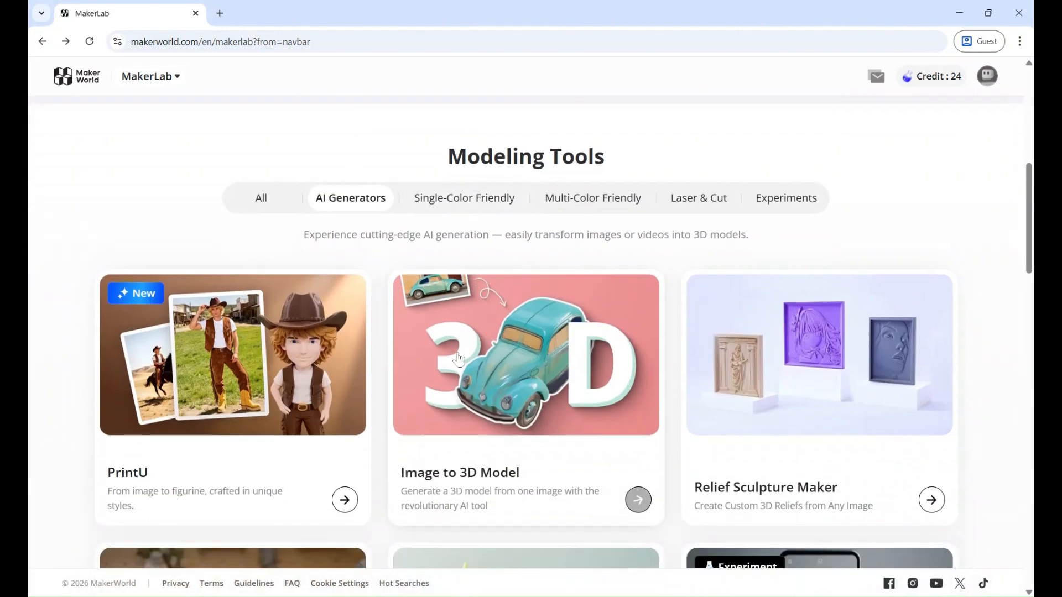
click(511, 360)
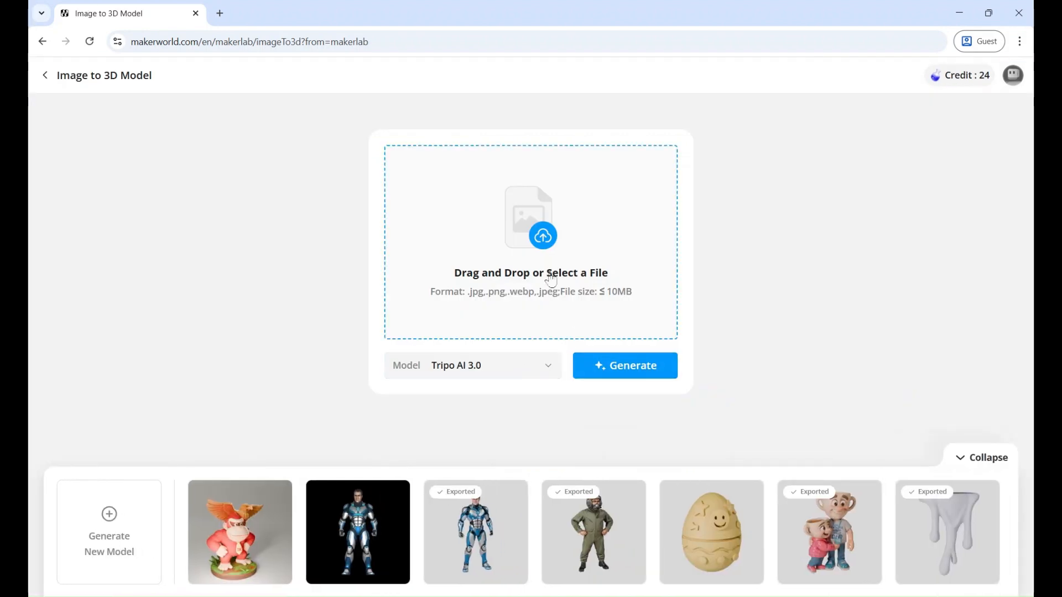
Upload the figure image, generate a 3D model from it with Tripo AI 3.0, and inspect the model from another angle.
click(551, 250)
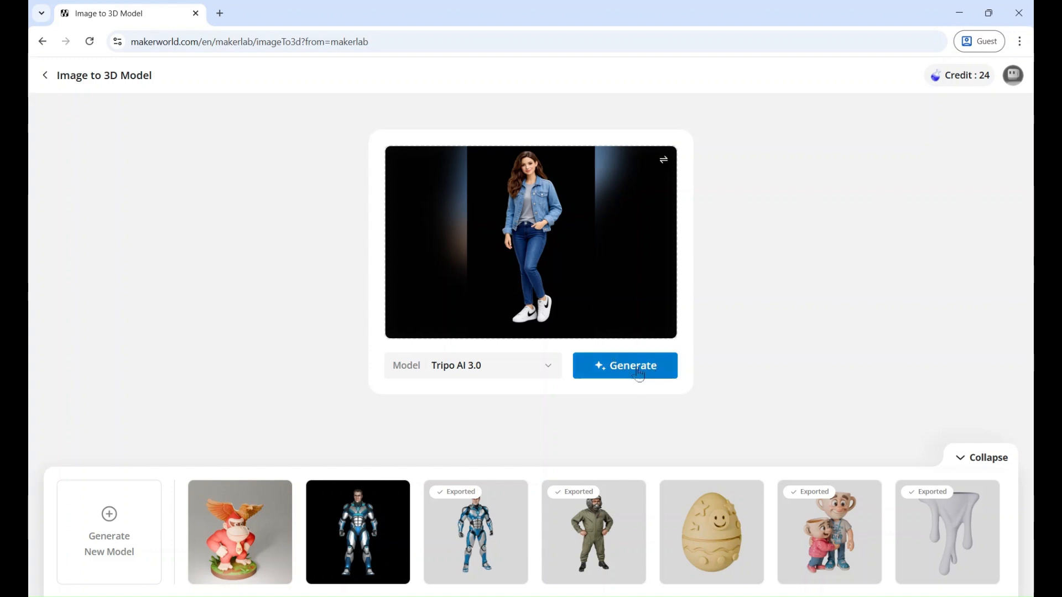
click(629, 371)
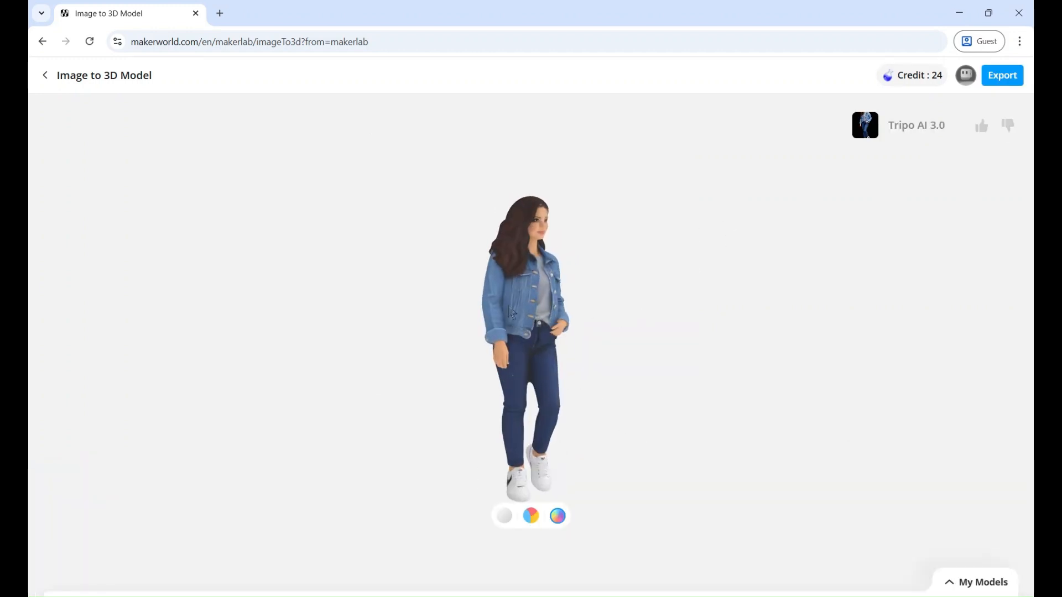
drag(508, 307, 444, 337)
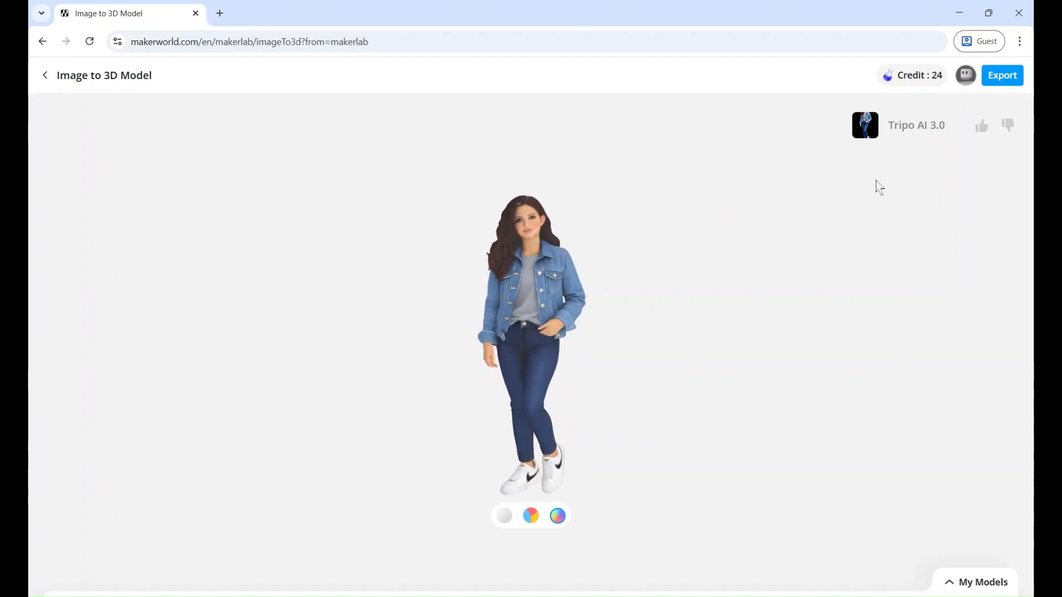
Export the generated 3D model, accept the credit cost, and choose the A1 printer with a 0.4 nozzle.
click(999, 80)
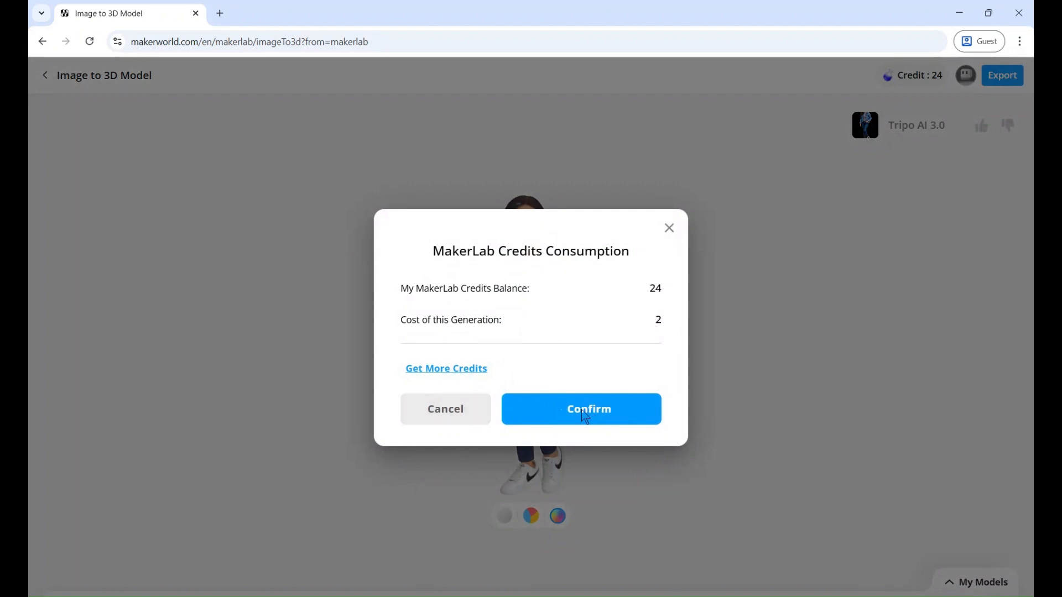
click(586, 416)
click(386, 308)
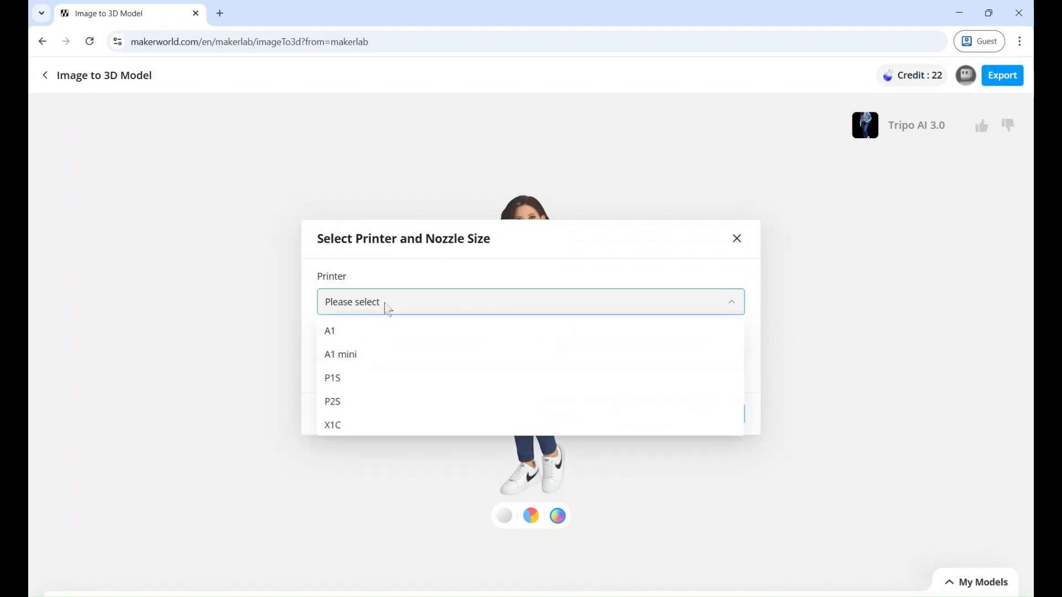
click(387, 314)
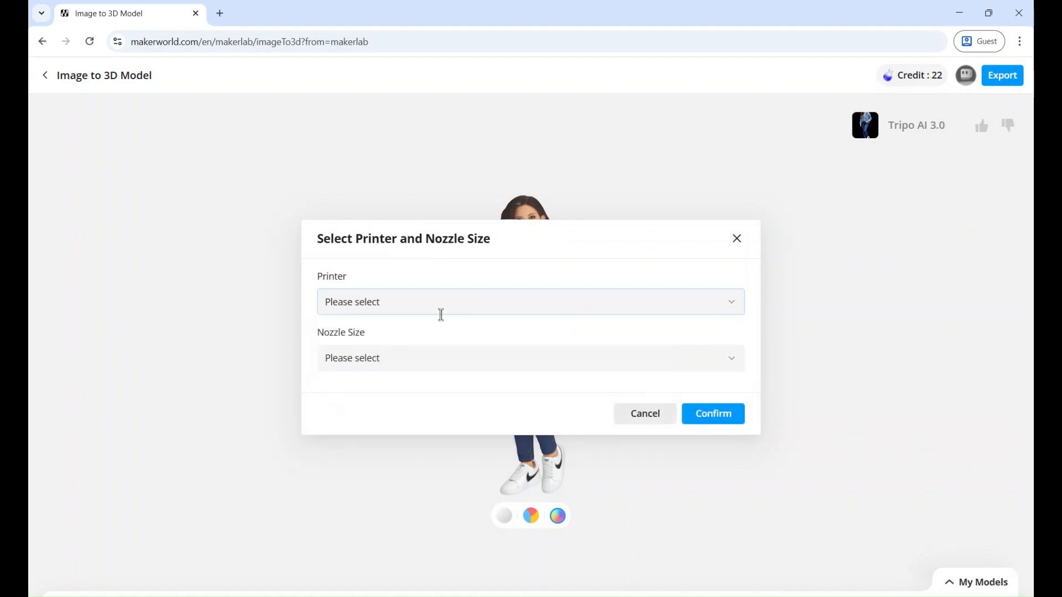
click(383, 370)
click(339, 388)
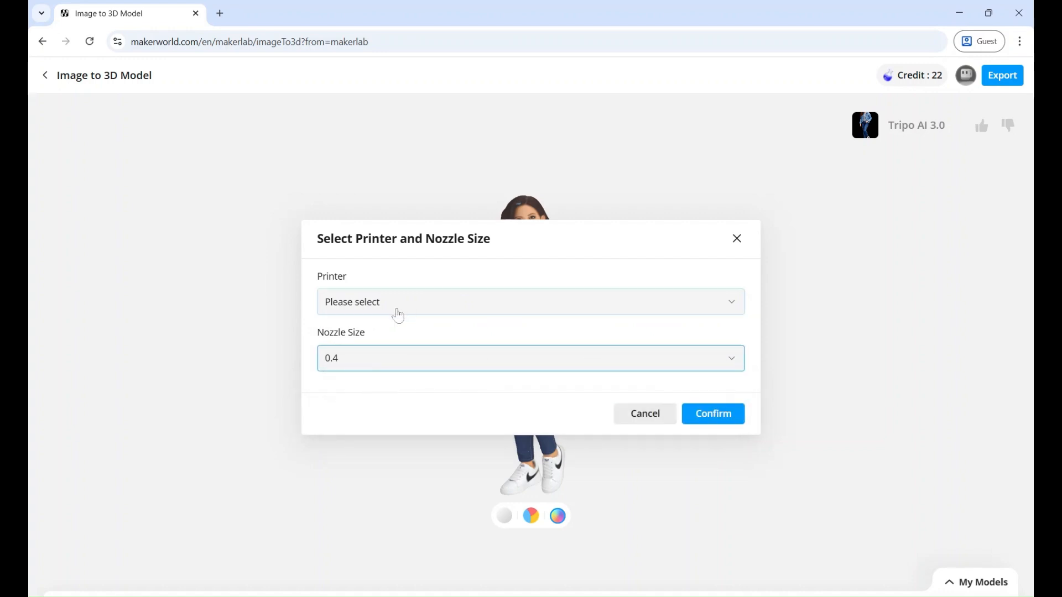
click(416, 311)
click(394, 331)
click(713, 415)
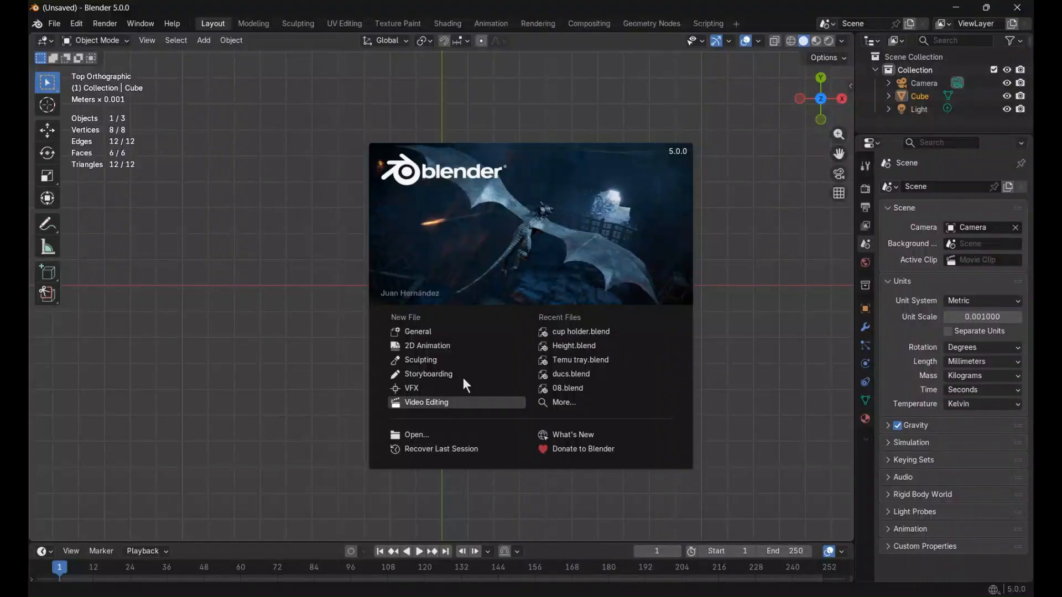
Switch to Blender, dismiss the splash screen, and delete the default cube from the scene.
click(272, 329)
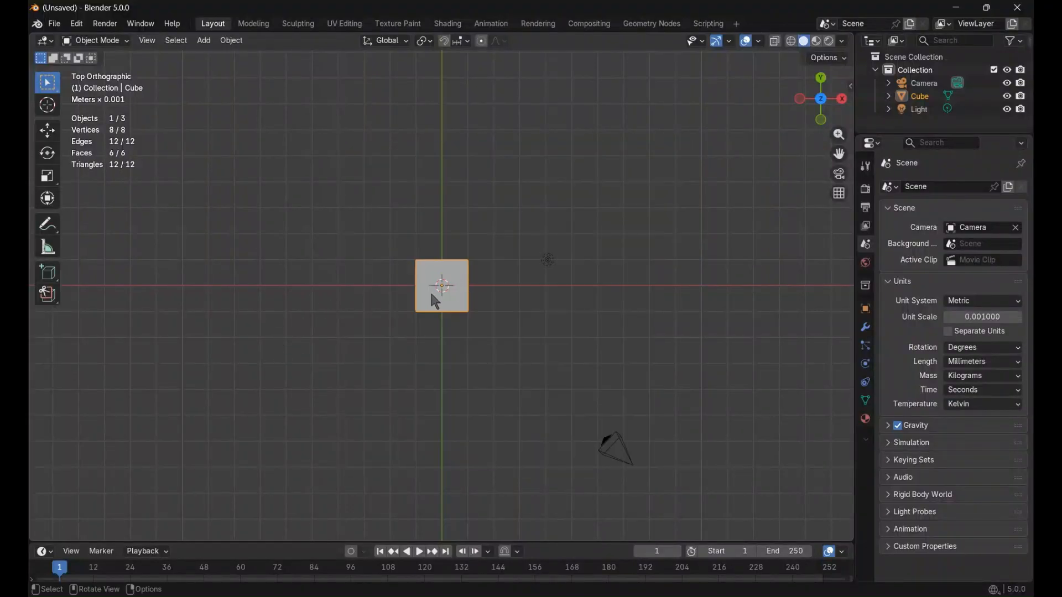
click(236, 42)
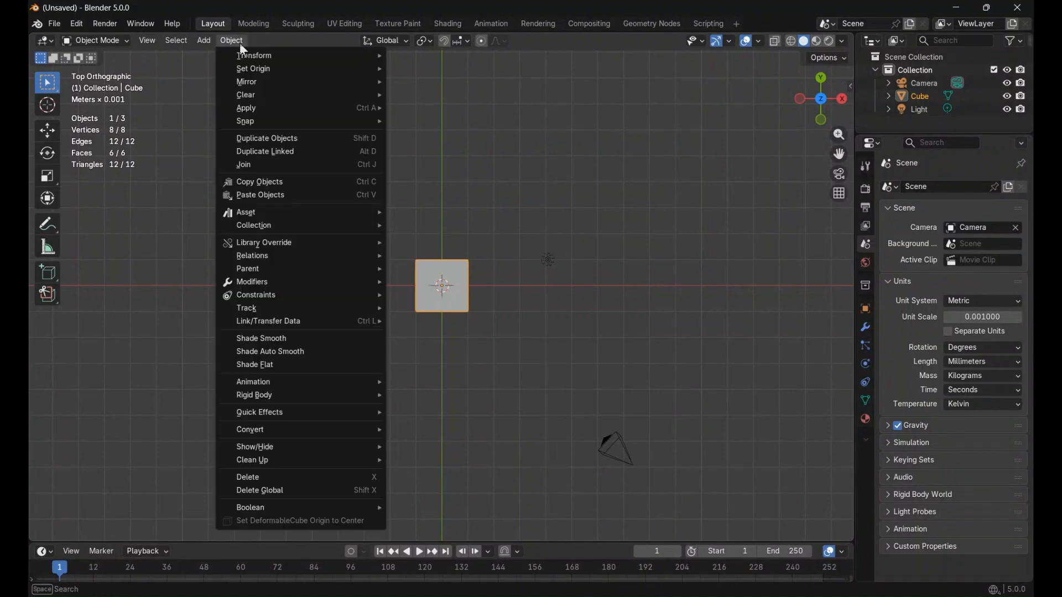
click(268, 479)
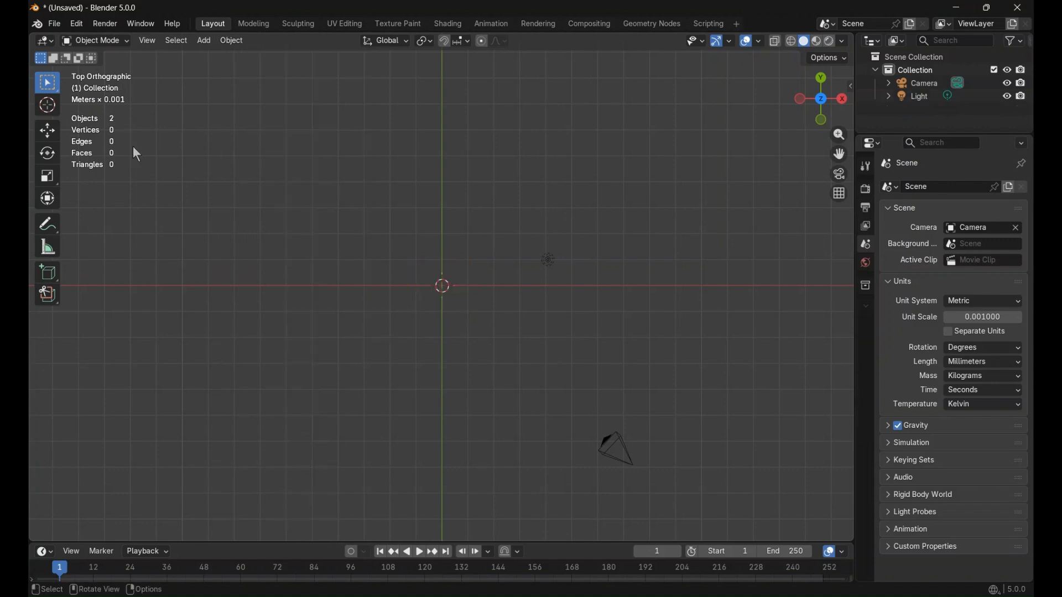
Import the exported figure into the scene as an STL model.
click(54, 25)
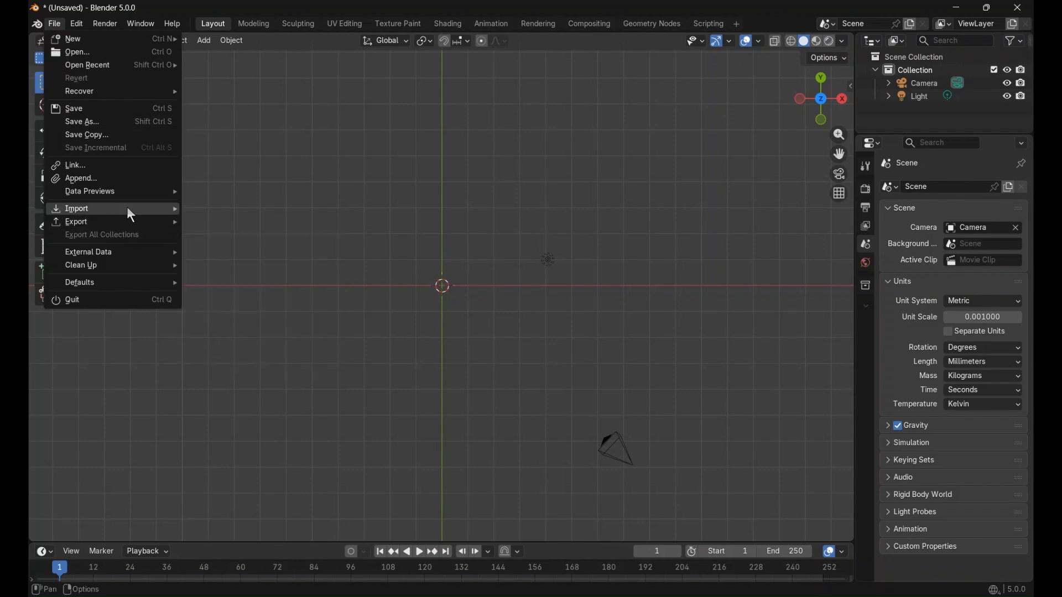
mouse_move(131, 215)
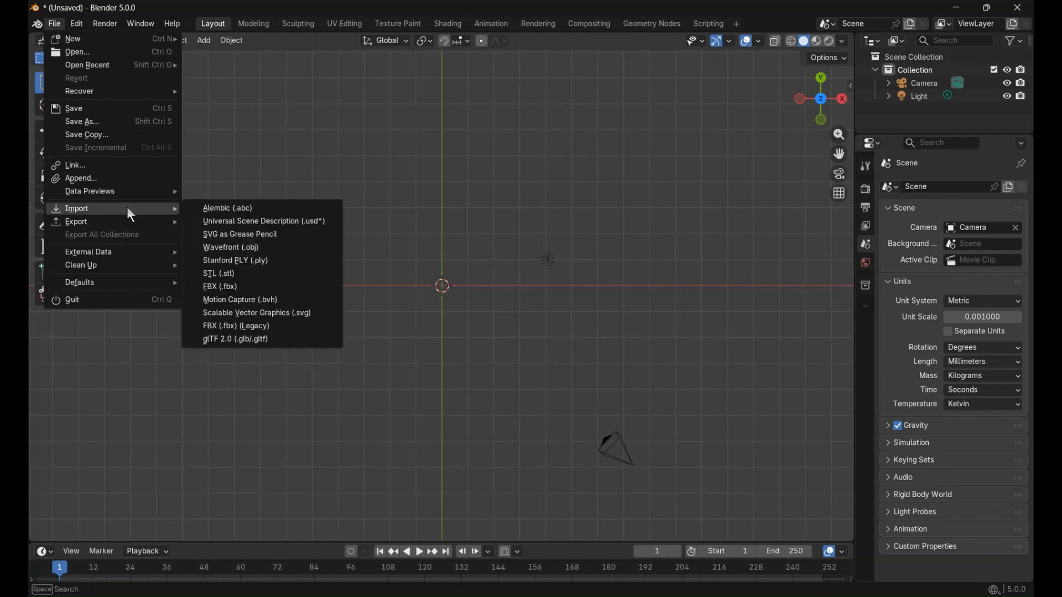
click(232, 278)
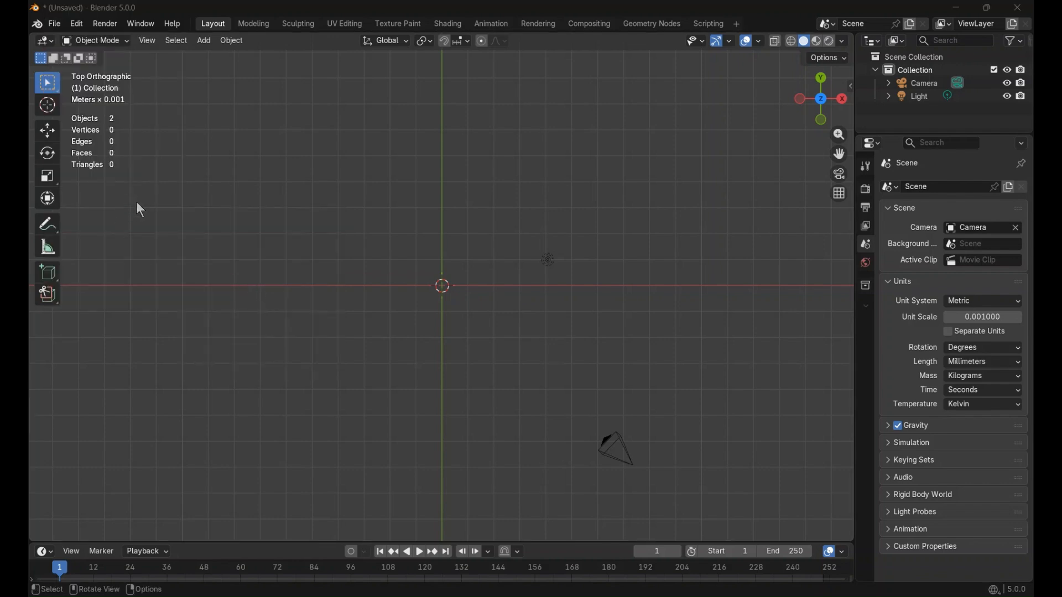
click(654, 457)
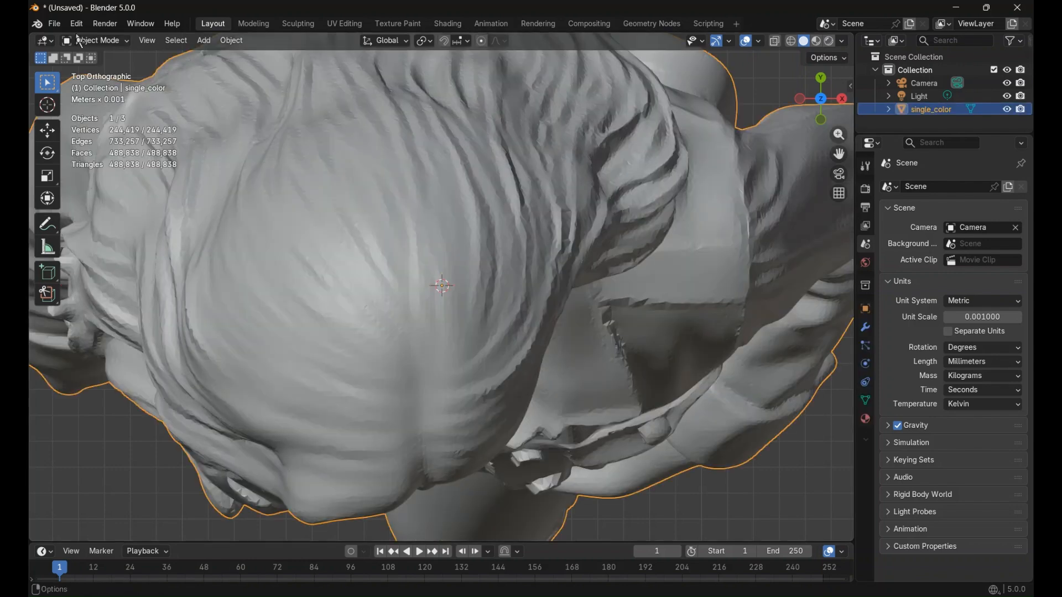
Display the whole imported figure from the front viewpoint and check the viewport overlay settings.
click(147, 41)
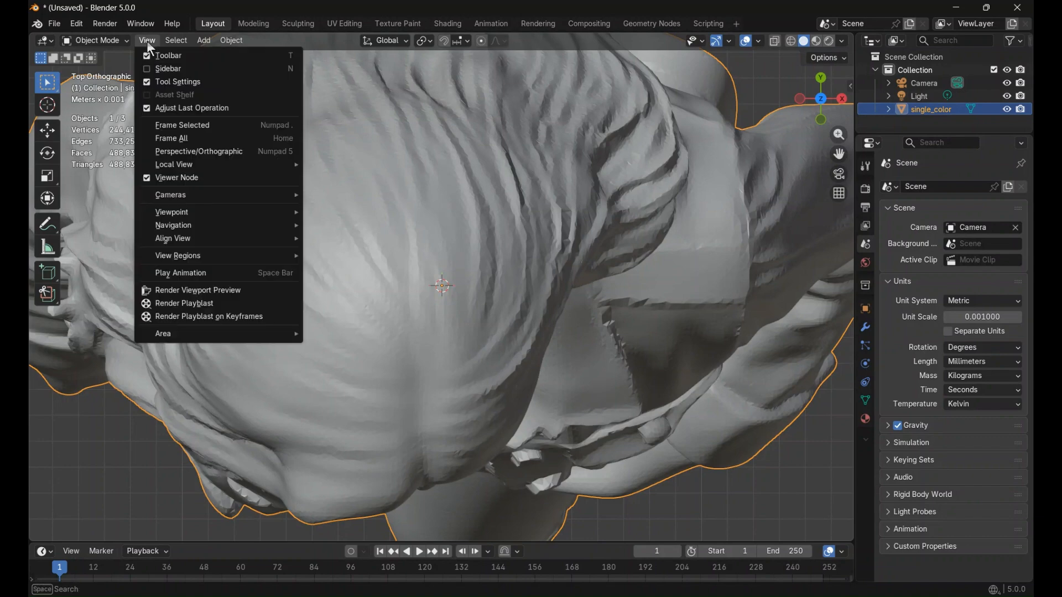
mouse_move(246, 219)
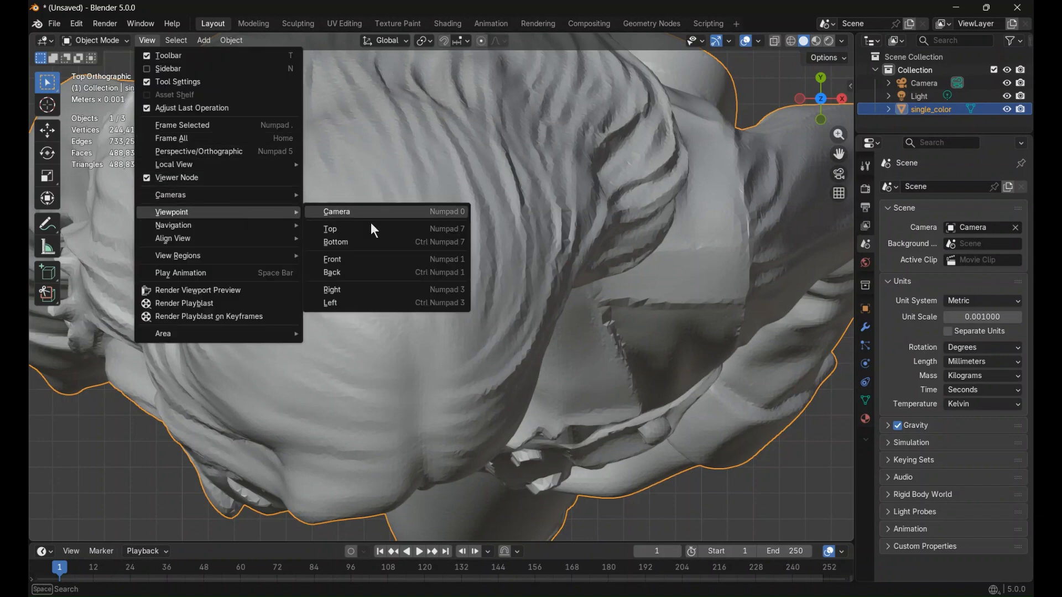
click(359, 260)
scroll(362, 264, down, 4)
scroll(364, 258, up, 2)
scroll(363, 258, down, 2)
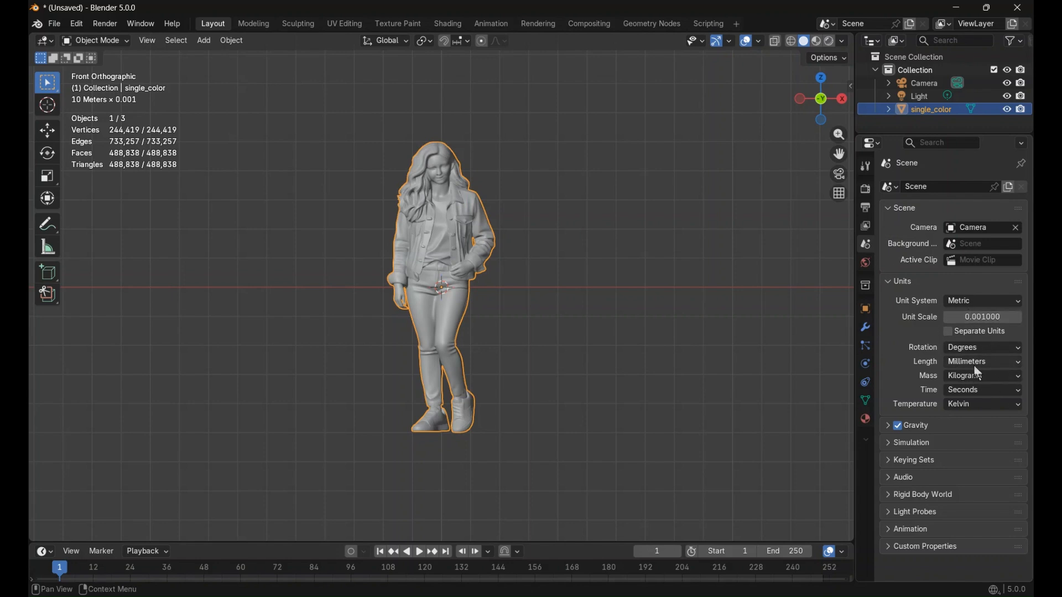
click(762, 42)
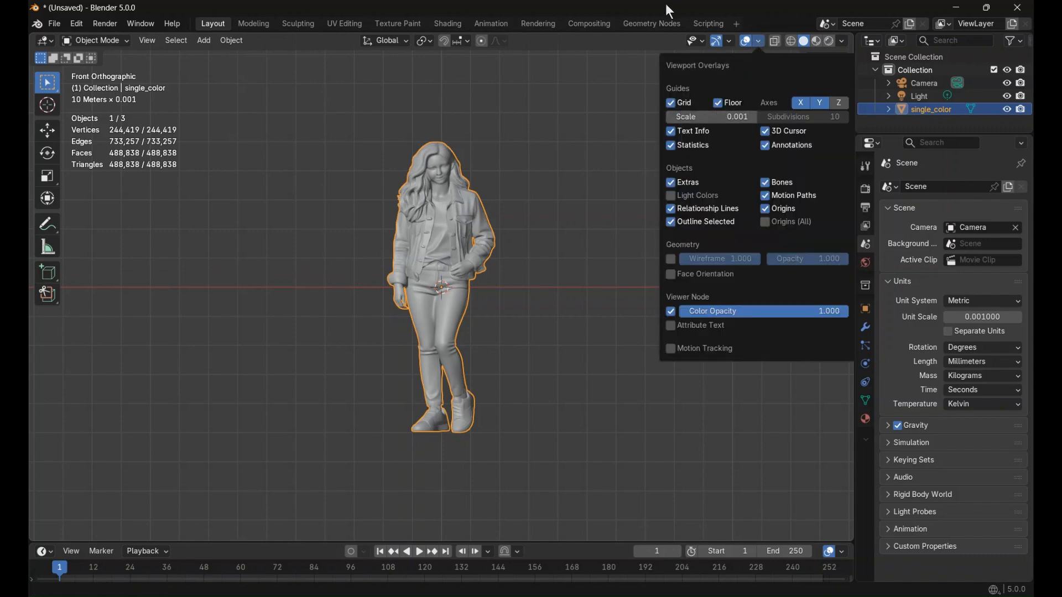
Add a cylinder mesh to the scene at the origin of the figure.
click(206, 41)
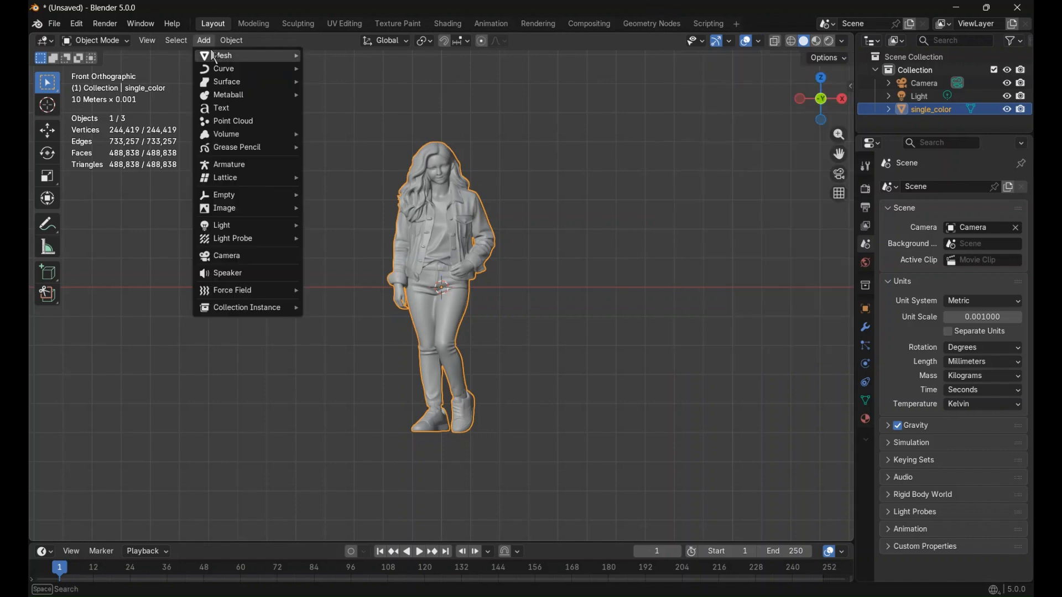
mouse_move(219, 60)
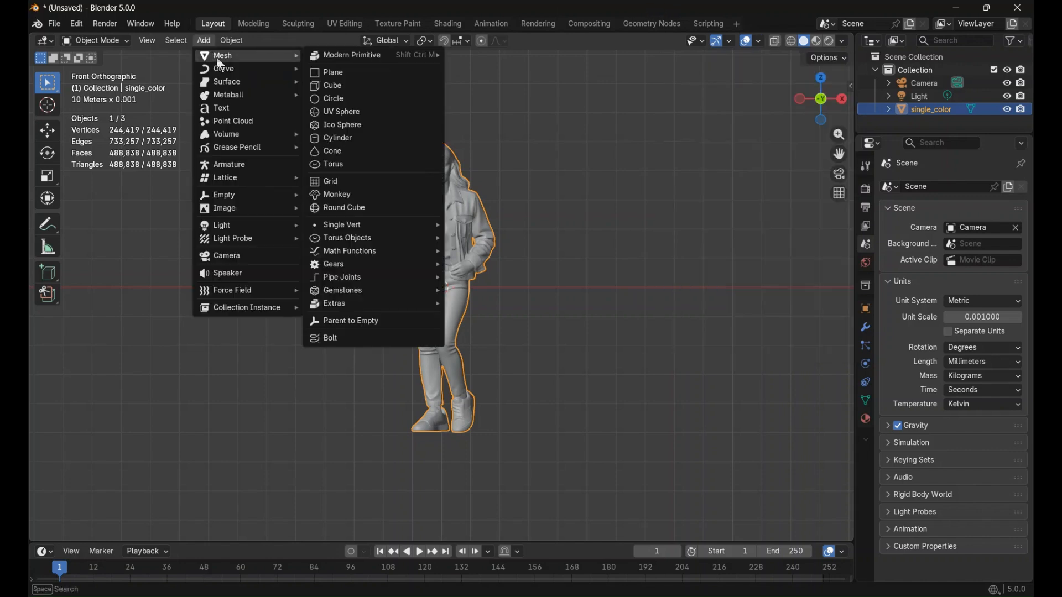
click(352, 143)
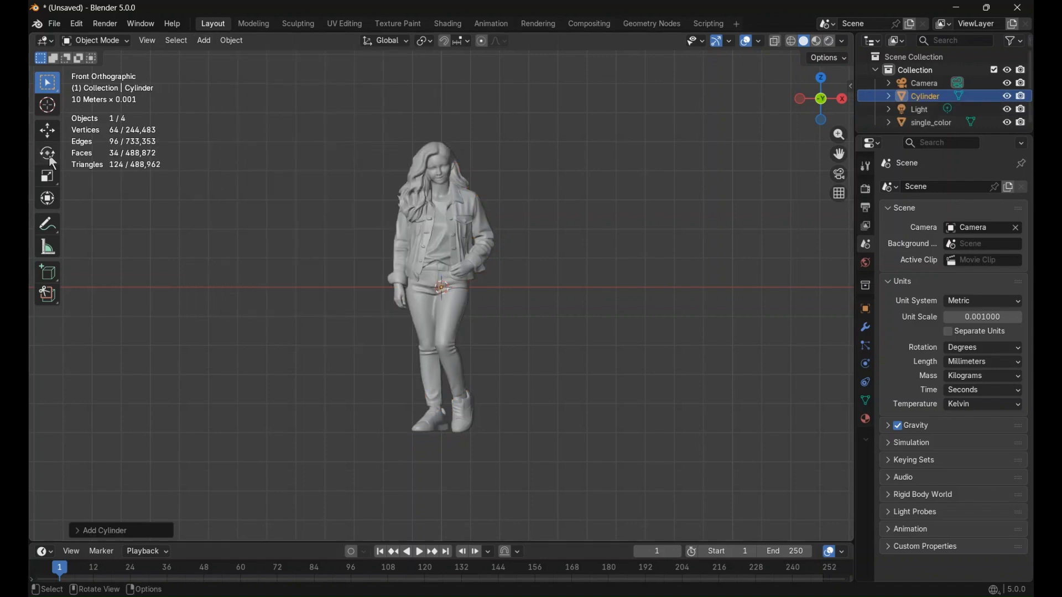
Show the transform properties of the cylinder and set its X and Y dimensions to 40 mm.
click(48, 177)
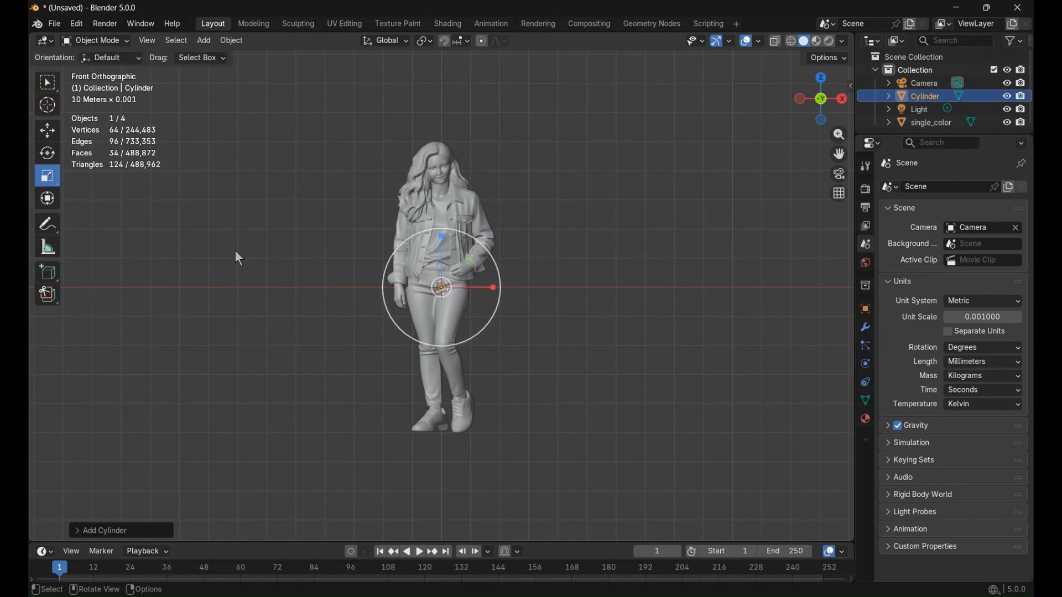
middle_drag(578, 310, 486, 355)
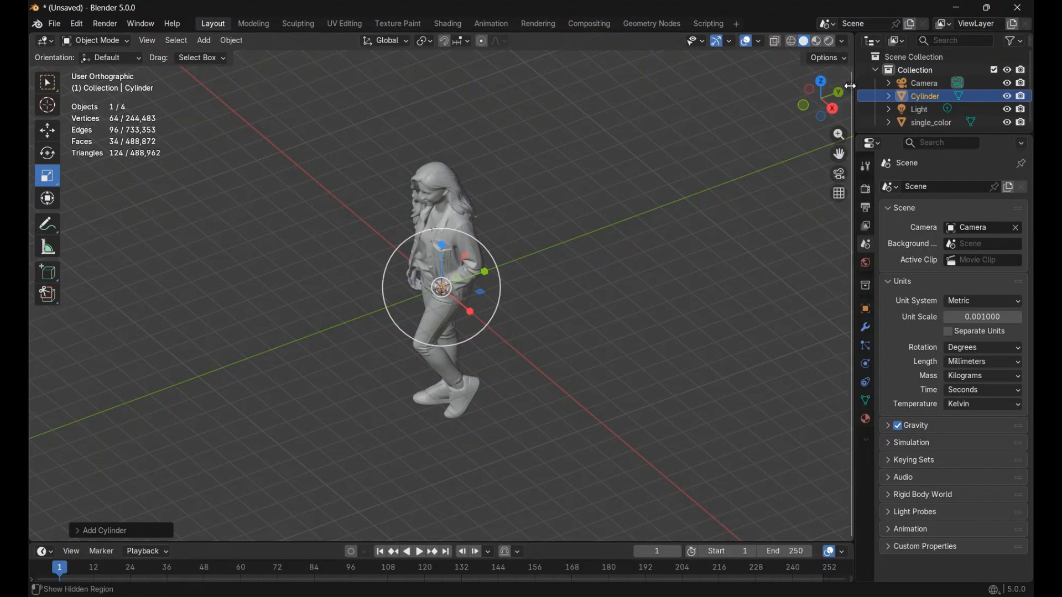
click(852, 84)
click(741, 284)
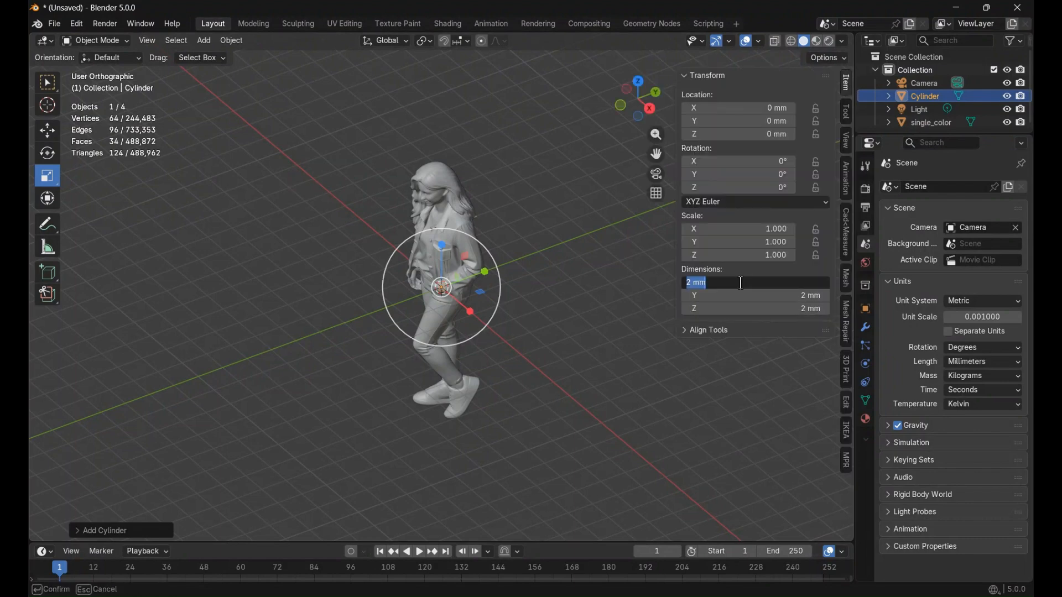
text(40)
key(Return)
click(750, 296)
text(40)
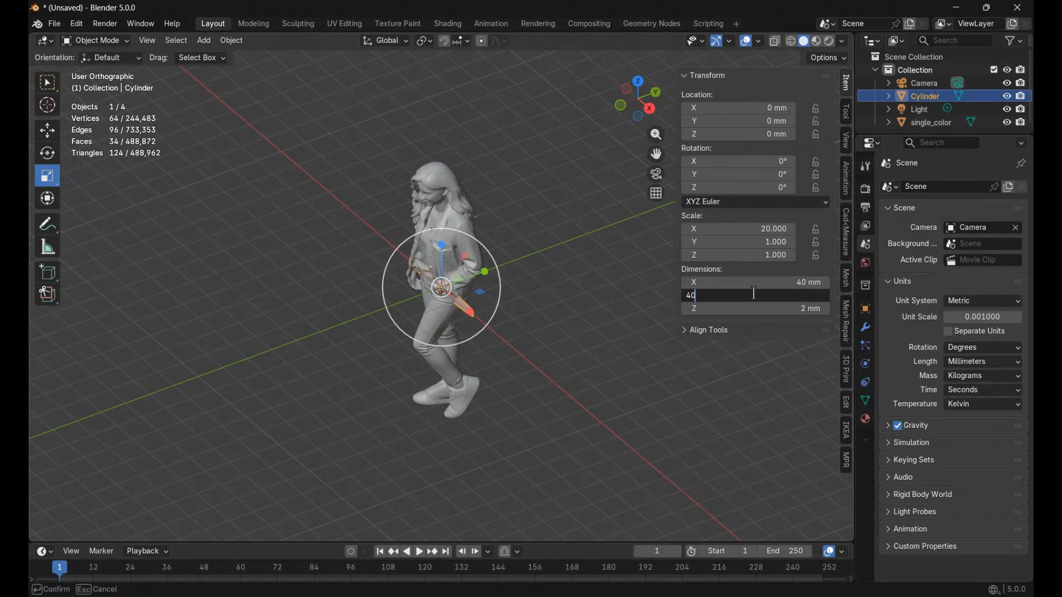
key(Return)
Set the Z dimension of the cylinder to 4 mm.
click(740, 313)
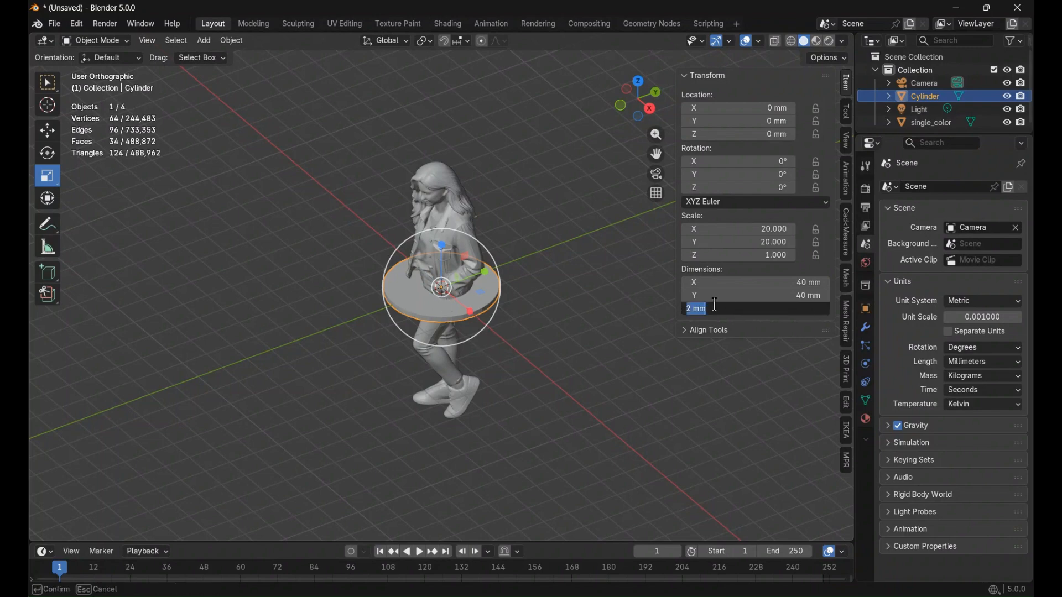
click(716, 307)
drag(721, 308, 657, 309)
text(4)
key(Return)
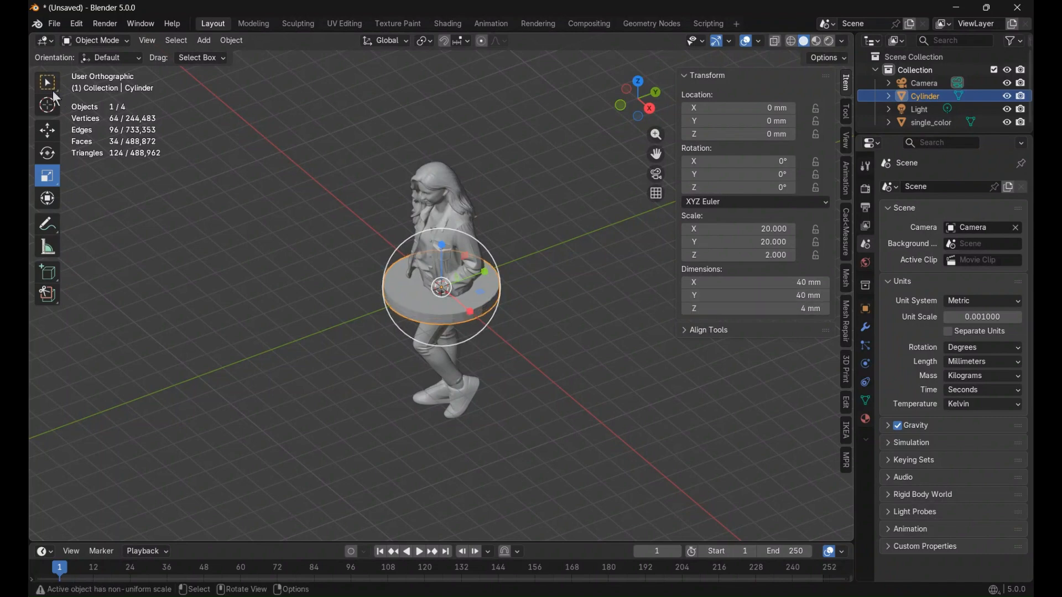
Move the cylinder straight down along Z to the figure's feet, at a Z location of about -50.4 mm.
click(47, 130)
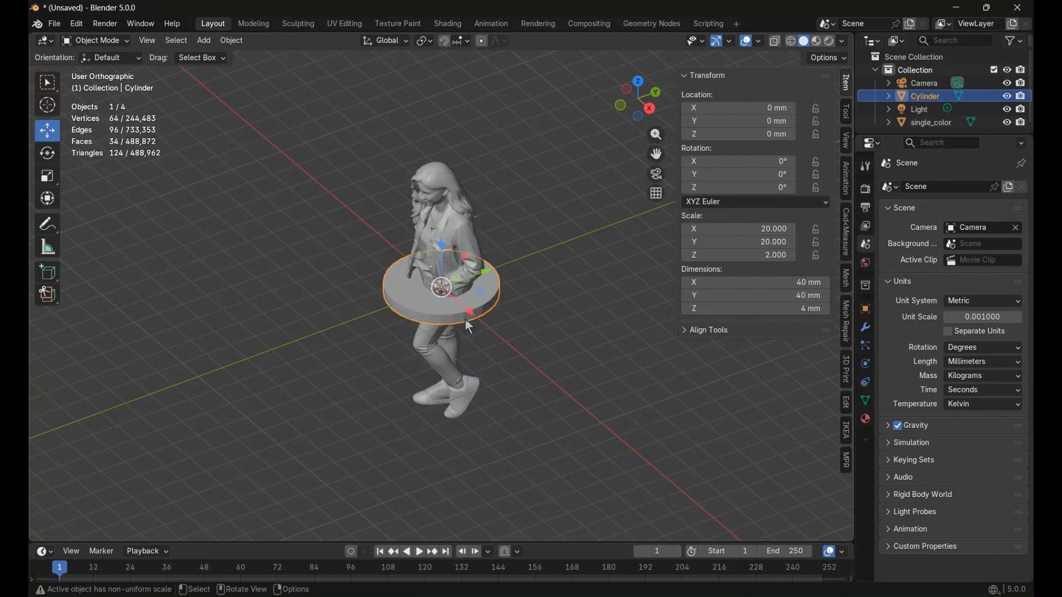
middle_drag(346, 358, 385, 359)
scroll(444, 348, up, 4)
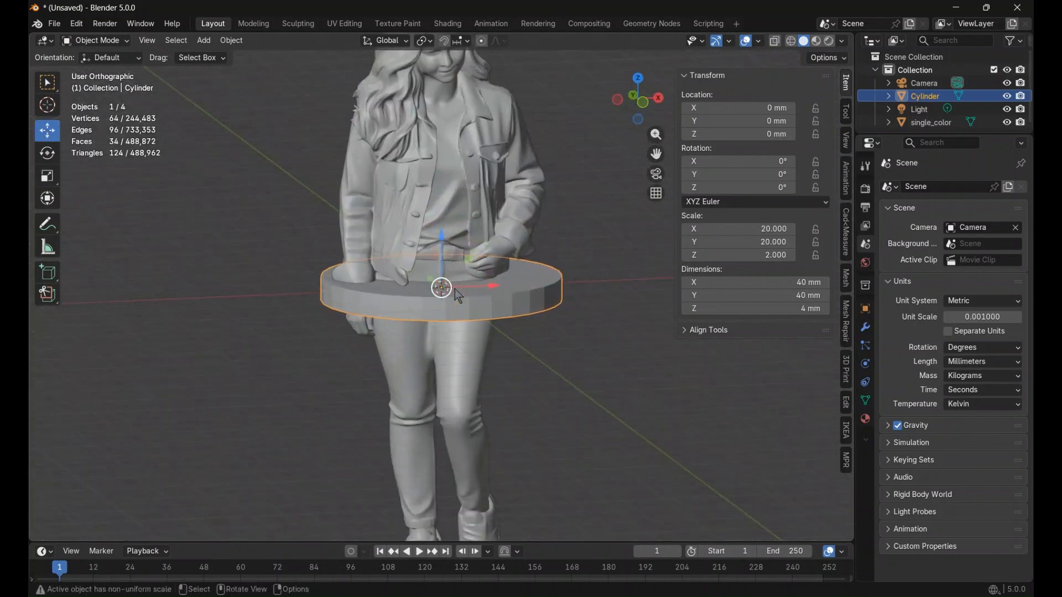
drag(440, 234, 443, 424)
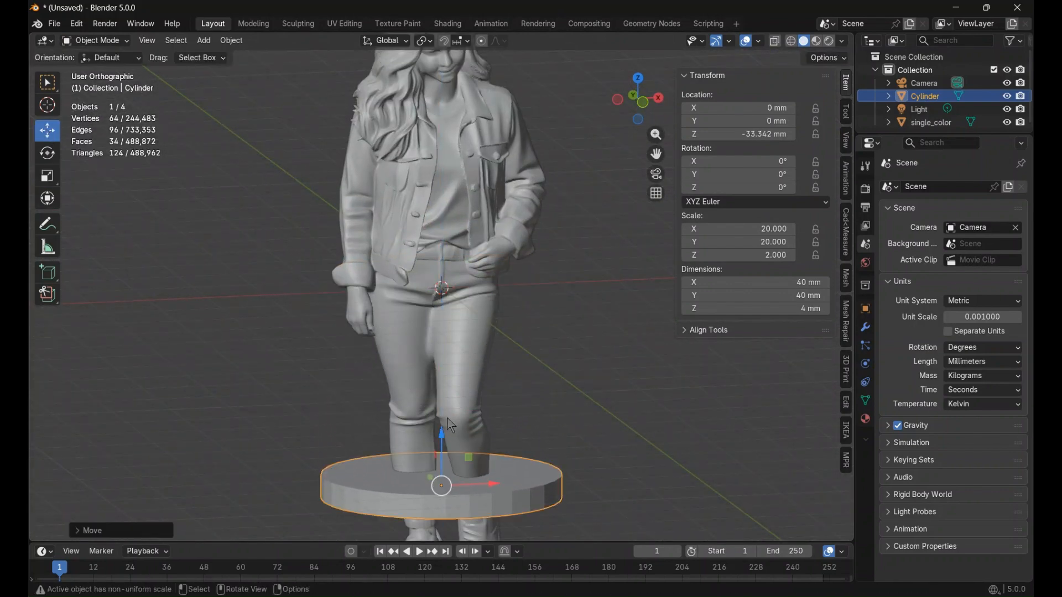
scroll(470, 387, down, 4)
drag(443, 336, 443, 383)
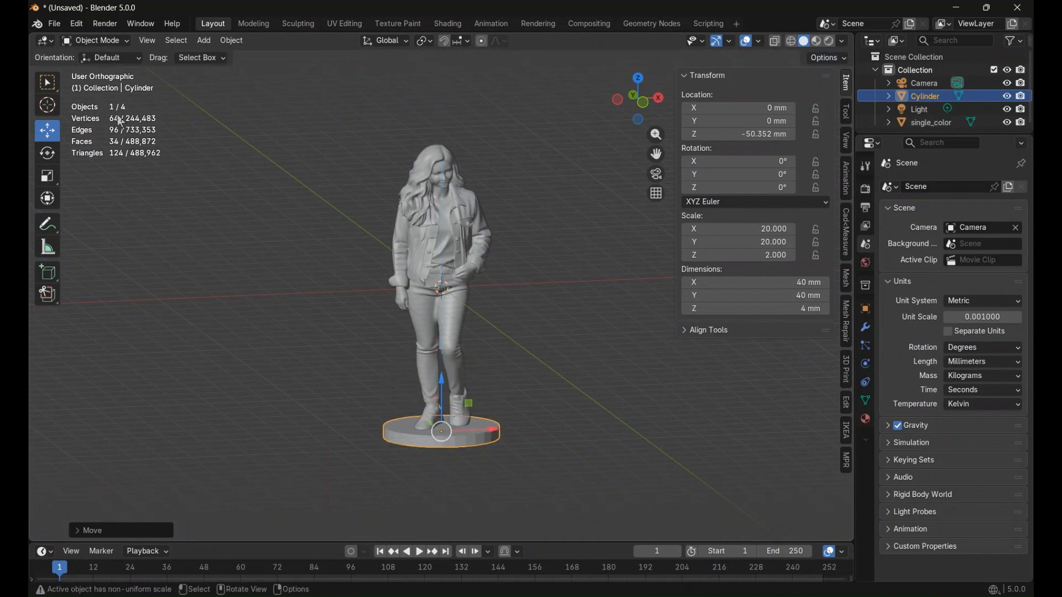
Using a front see-through wireframe view, lower the cylinder to about -51.1 mm in Z beneath the shoes, and restore solid shading.
click(147, 40)
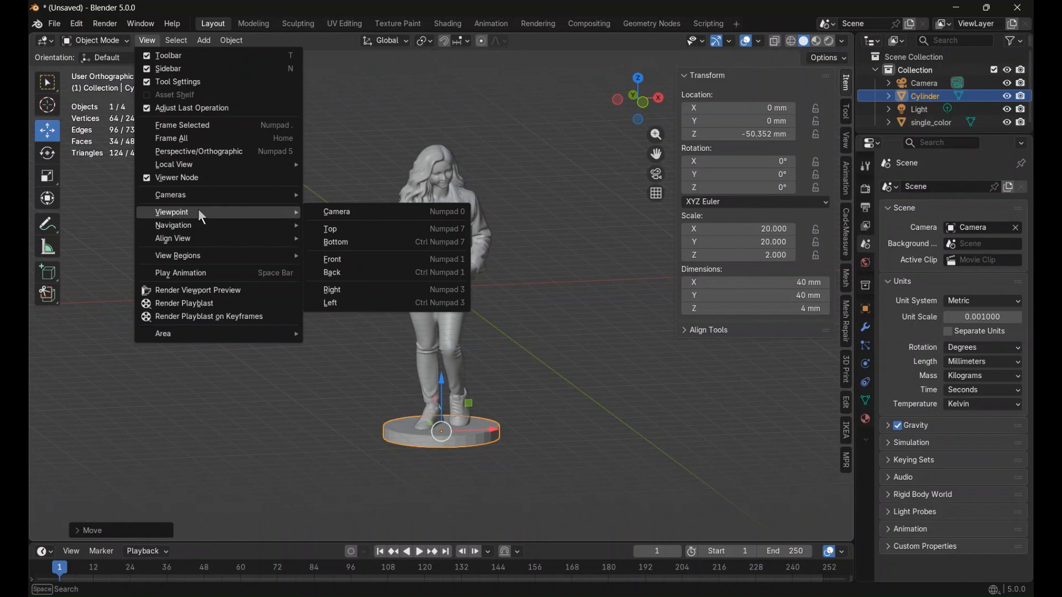
key(Escape)
key(KP_1)
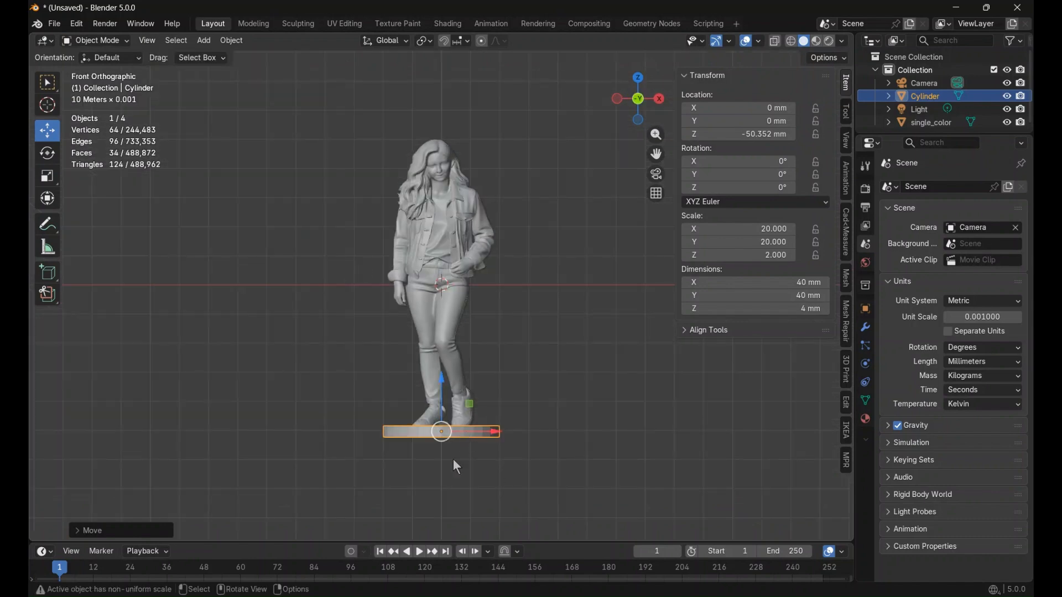
scroll(456, 449, up, 2)
shift+middle_drag(473, 453, 473, 266)
scroll(472, 267, up, 3)
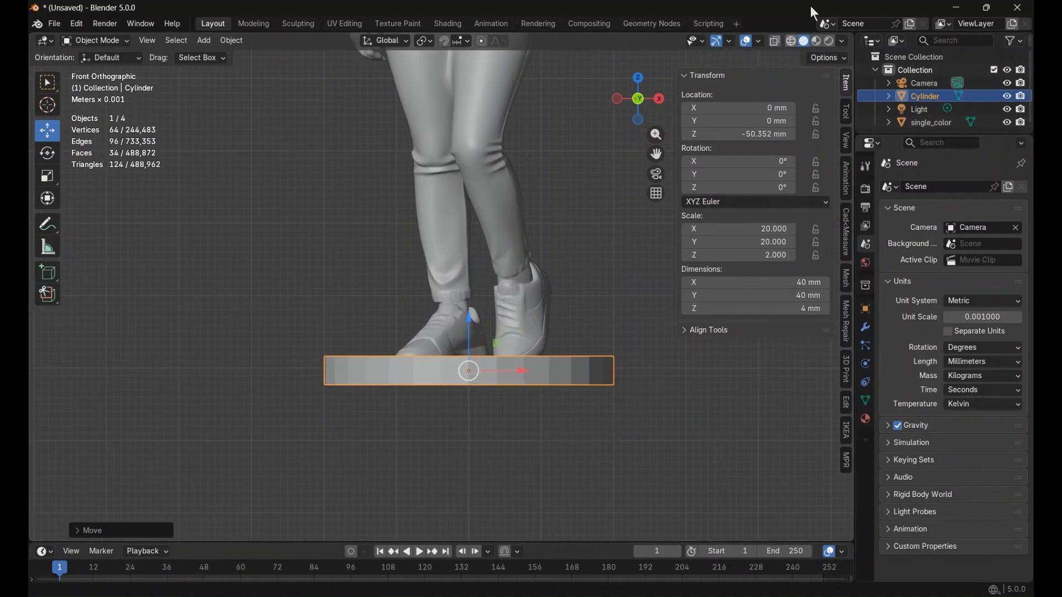
key(alt+z)
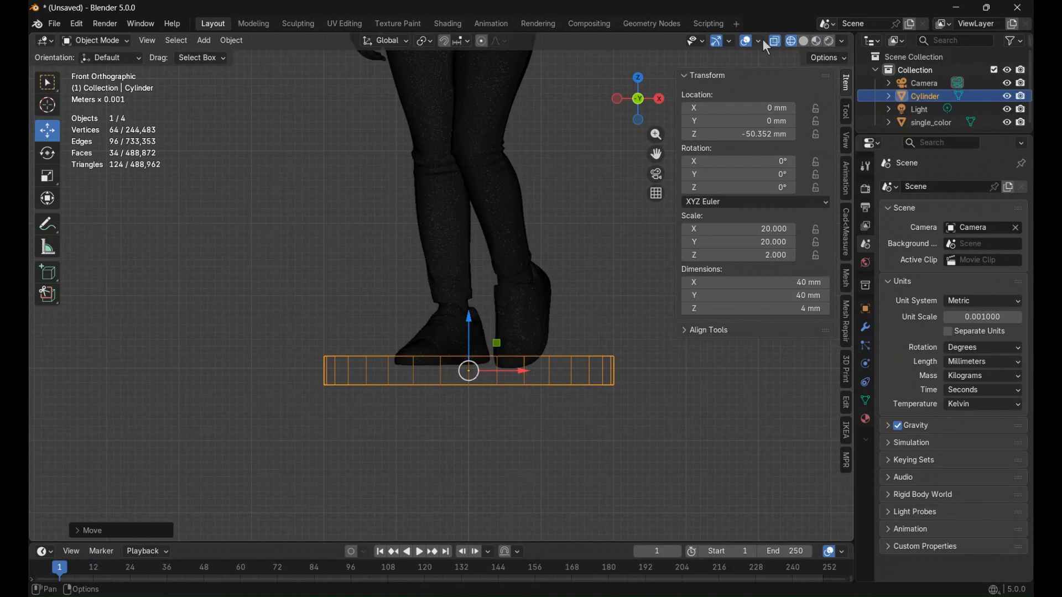
scroll(457, 470, up, 3)
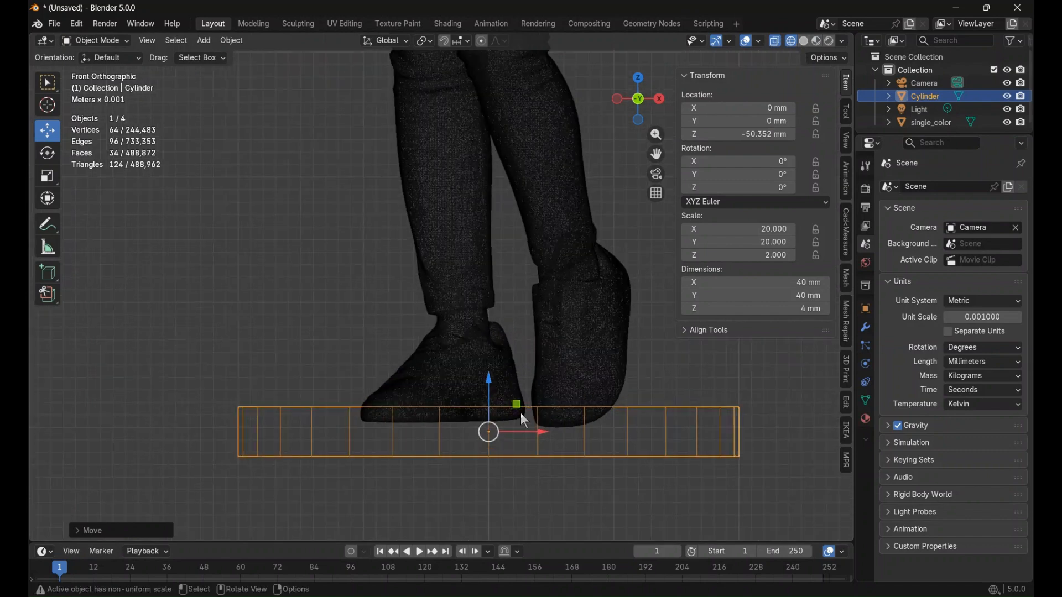
drag(489, 382, 490, 392)
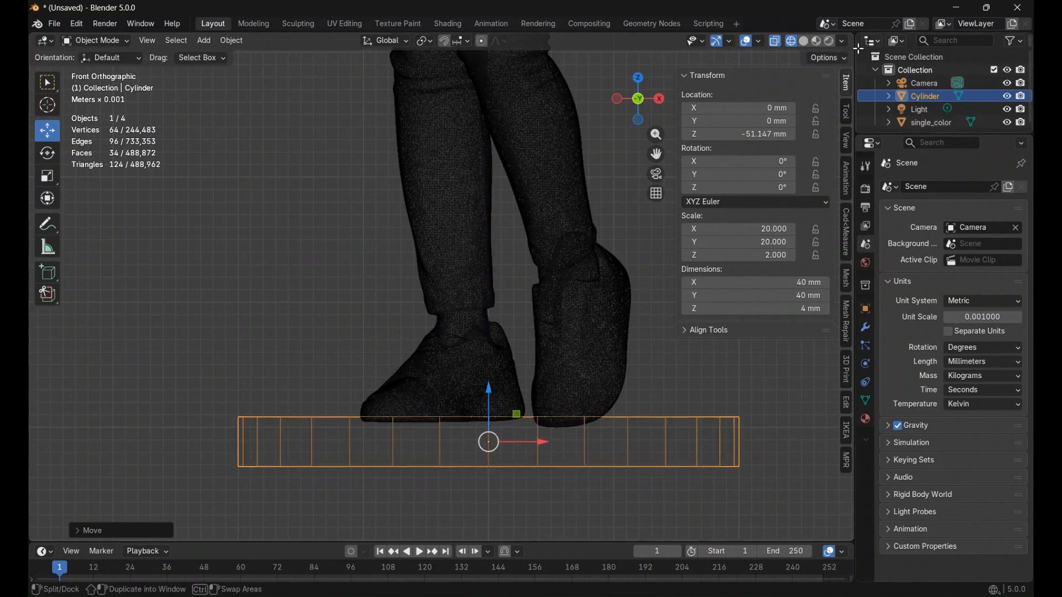
click(804, 41)
Enlarge the cylinder base to 60 mm in both X and Y.
scroll(446, 304, down, 5)
mouse_move(505, 311)
middle_down()
mouse_move(394, 376)
mouse_move(519, 360)
middle_up()
click(779, 284)
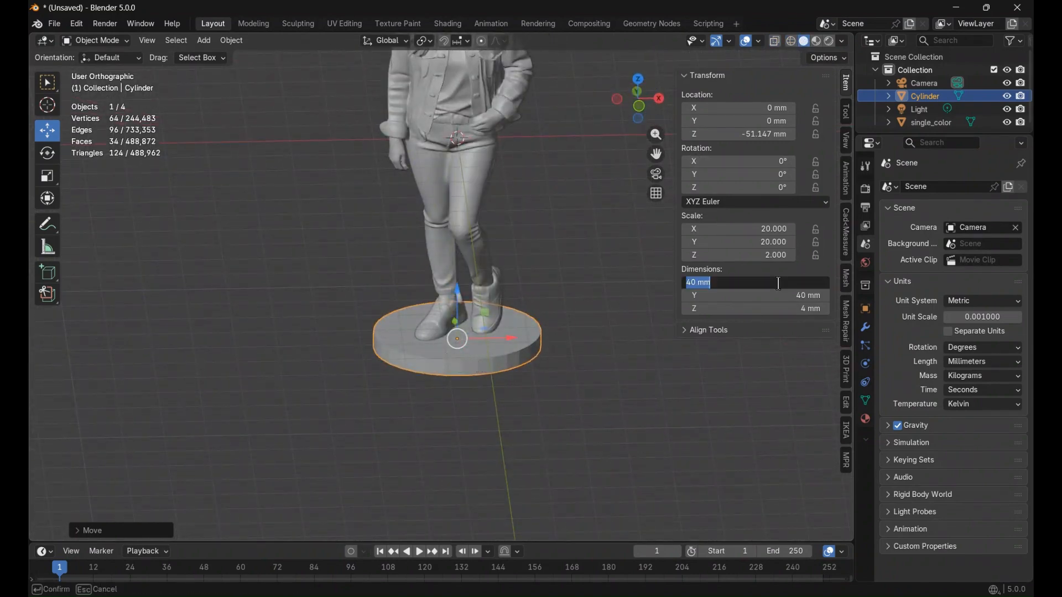
text(60)
key(Return)
click(761, 296)
text(60)
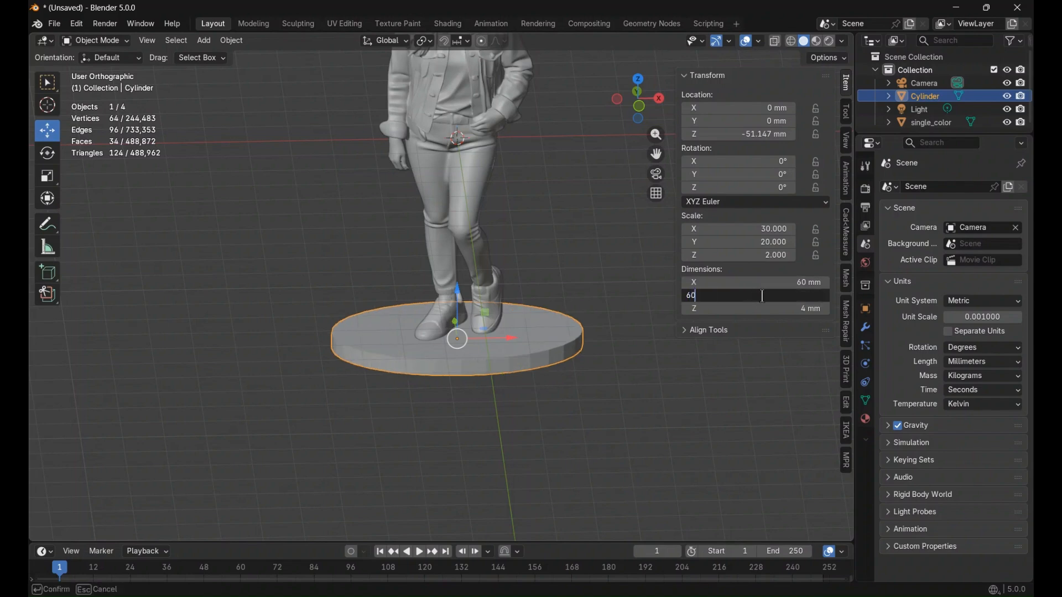
key(Return)
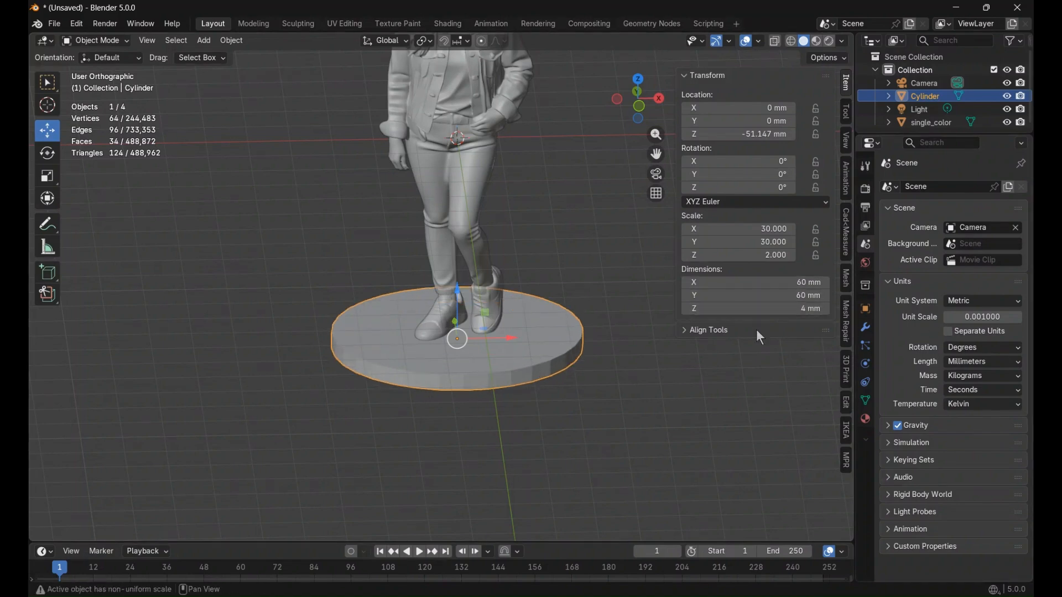
Try a base thickness of 8 mm in Z, and settle on 6 mm.
click(752, 308)
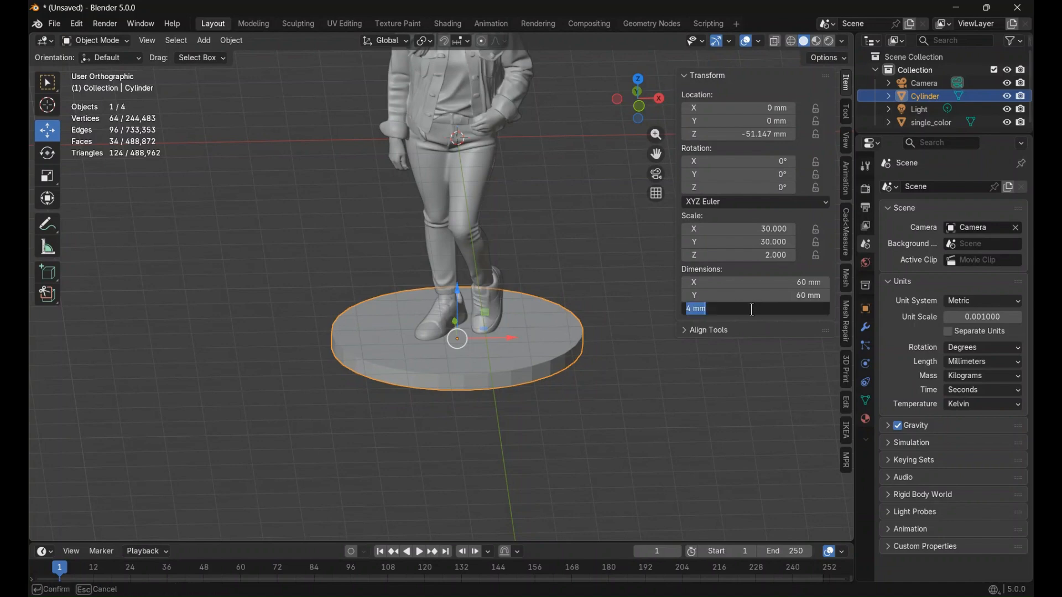
text(8)
key(Return)
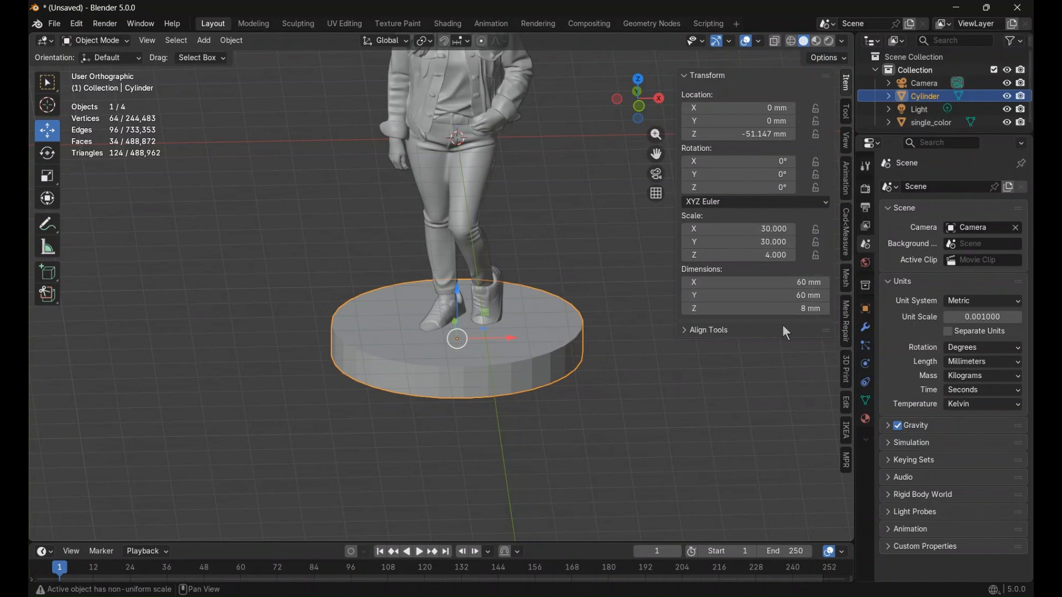
click(773, 310)
text(6)
key(Return)
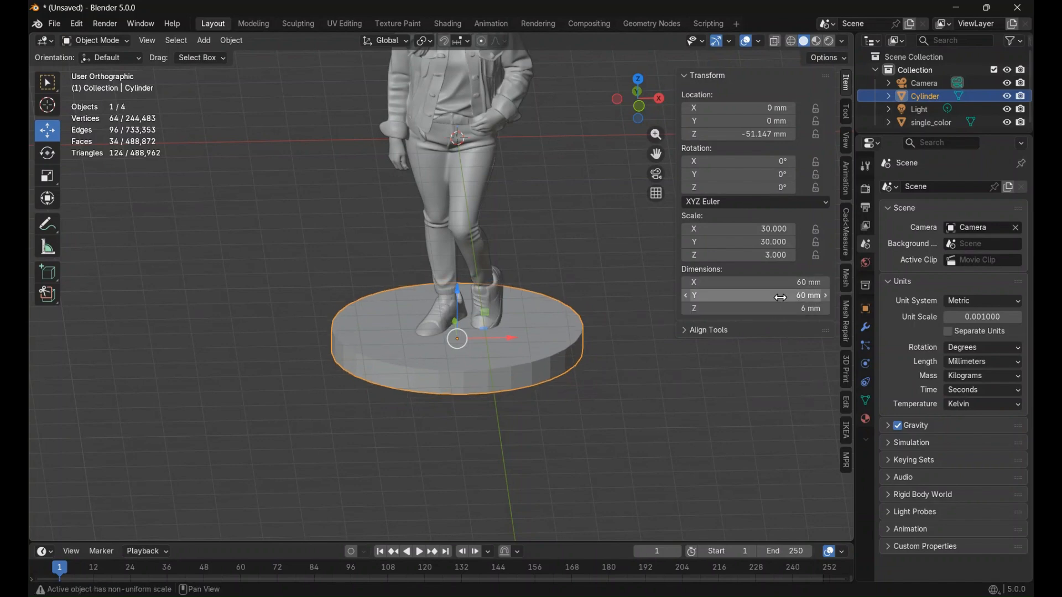
From the front viewpoint, lower the thickened base to a Z location of about -51.9 mm so the soles only slightly overlap it.
scroll(530, 403, up, 4)
scroll(528, 401, down, 5)
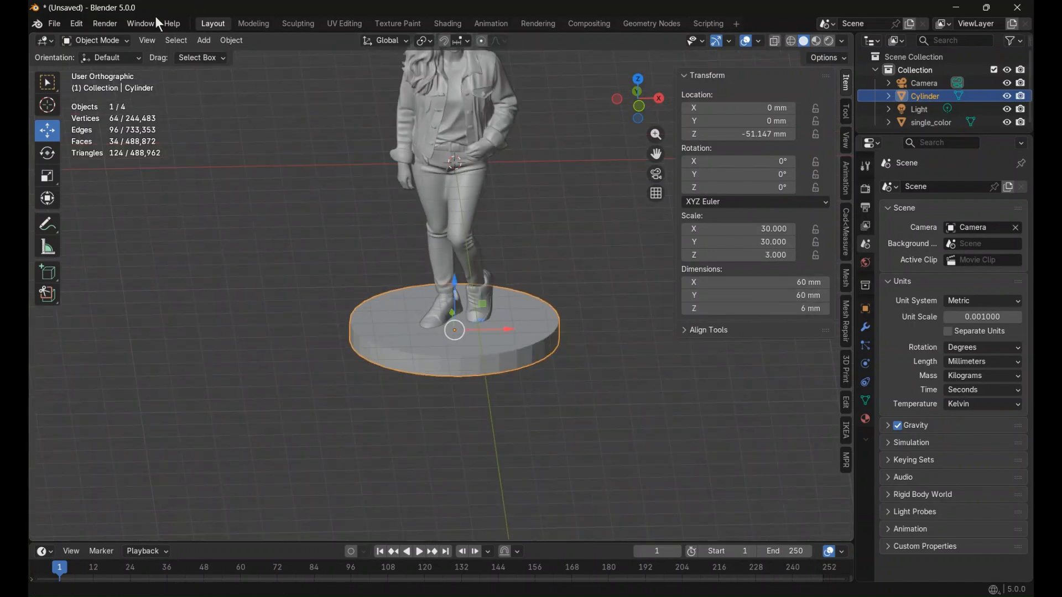
click(149, 40)
mouse_move(215, 212)
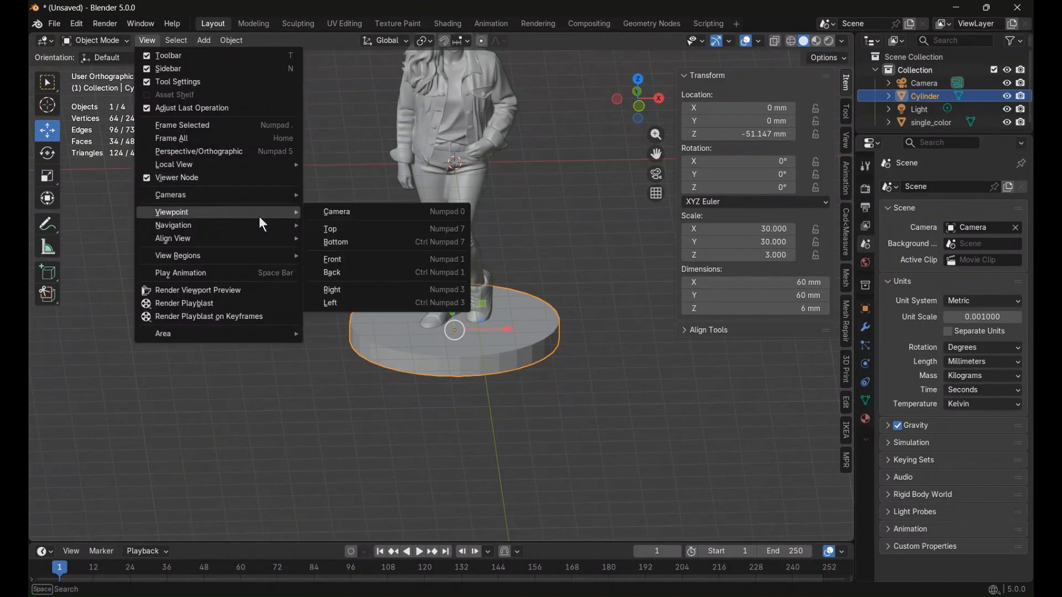
click(364, 260)
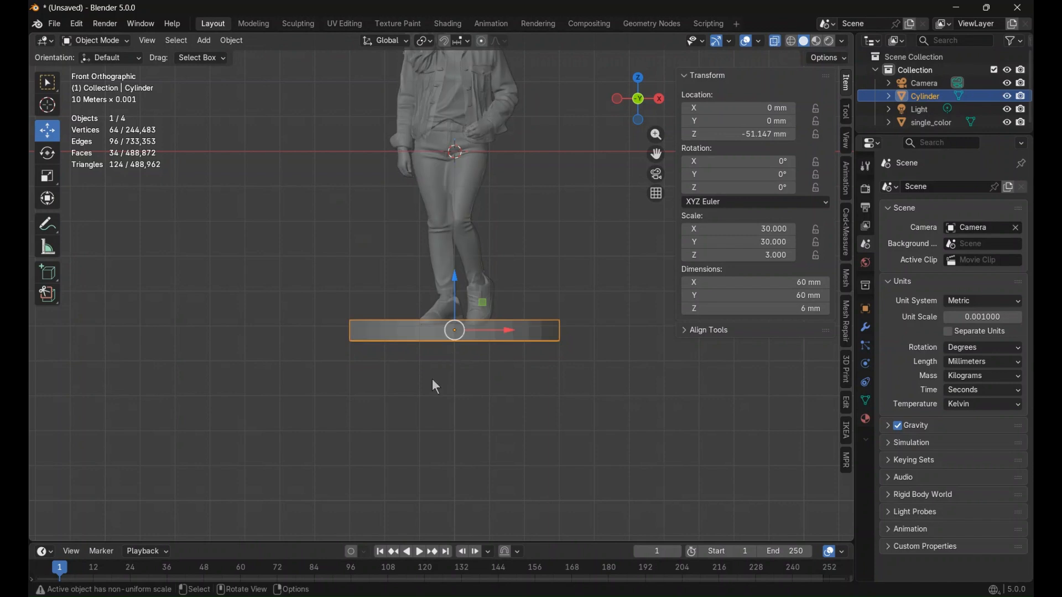
scroll(444, 360, up, 5)
drag(481, 361, 483, 371)
drag(482, 371, 483, 372)
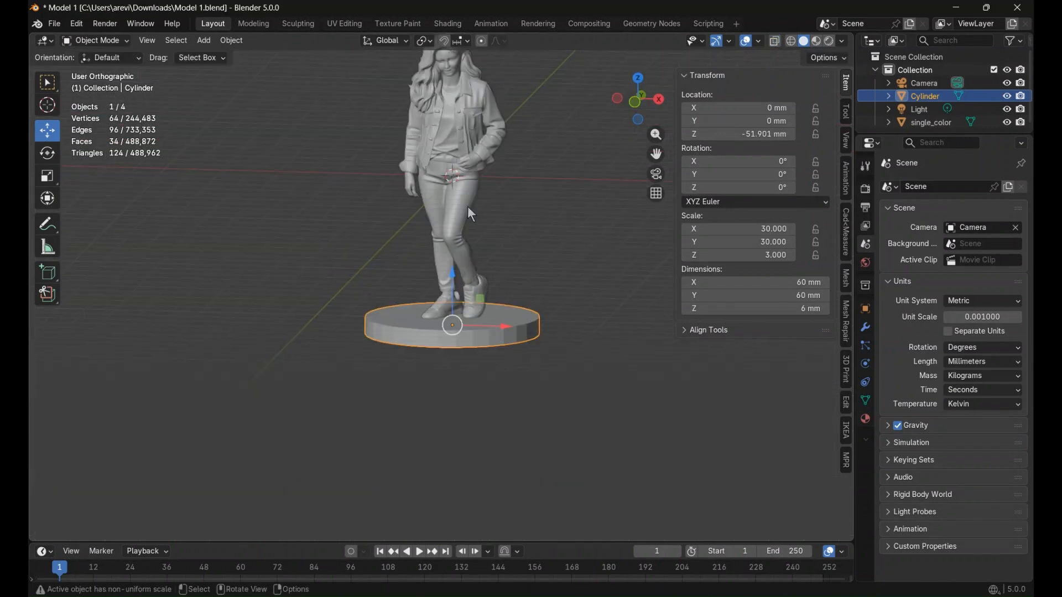
Select the figure together with the cylinder base and show the 3D Print export settings for STL format.
shift+click(460, 202)
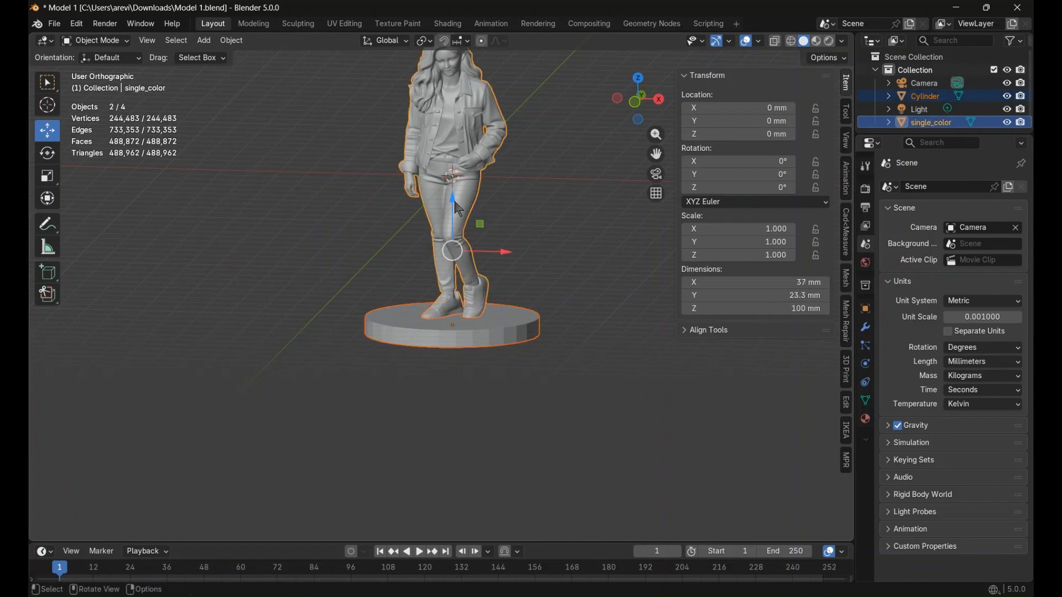
click(847, 368)
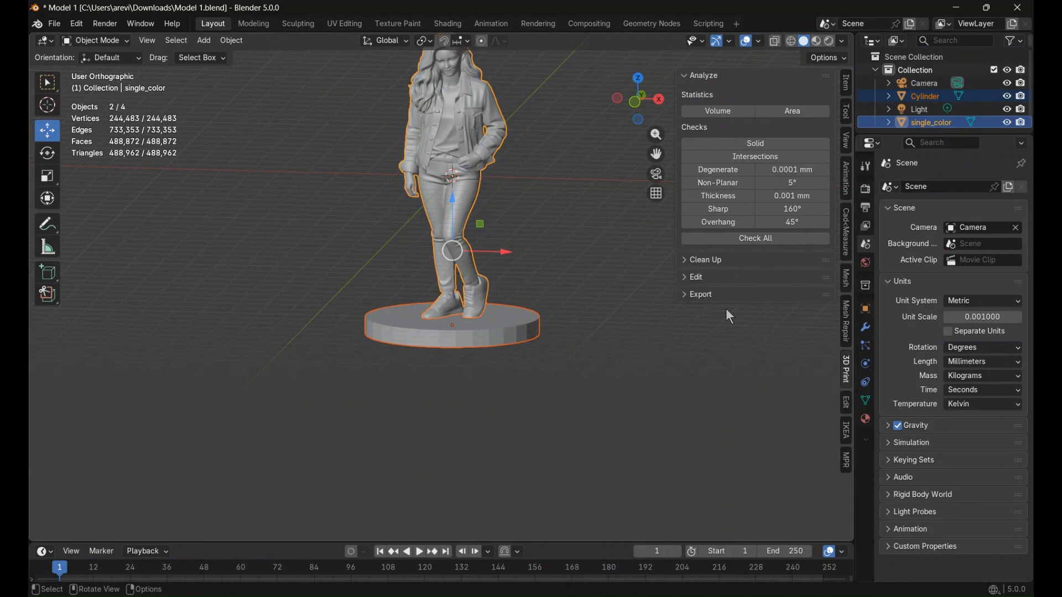
click(699, 295)
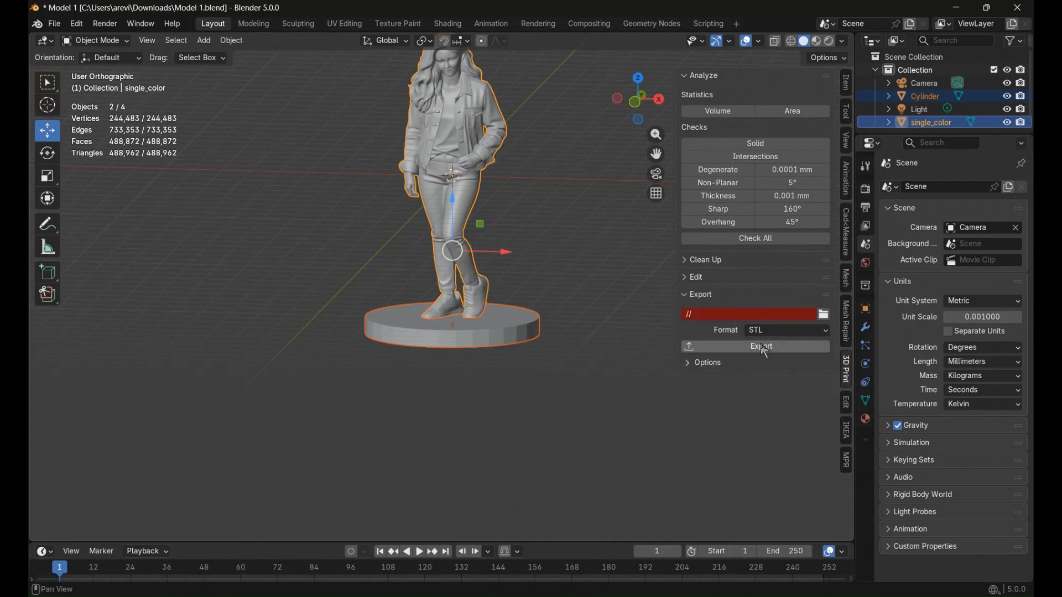